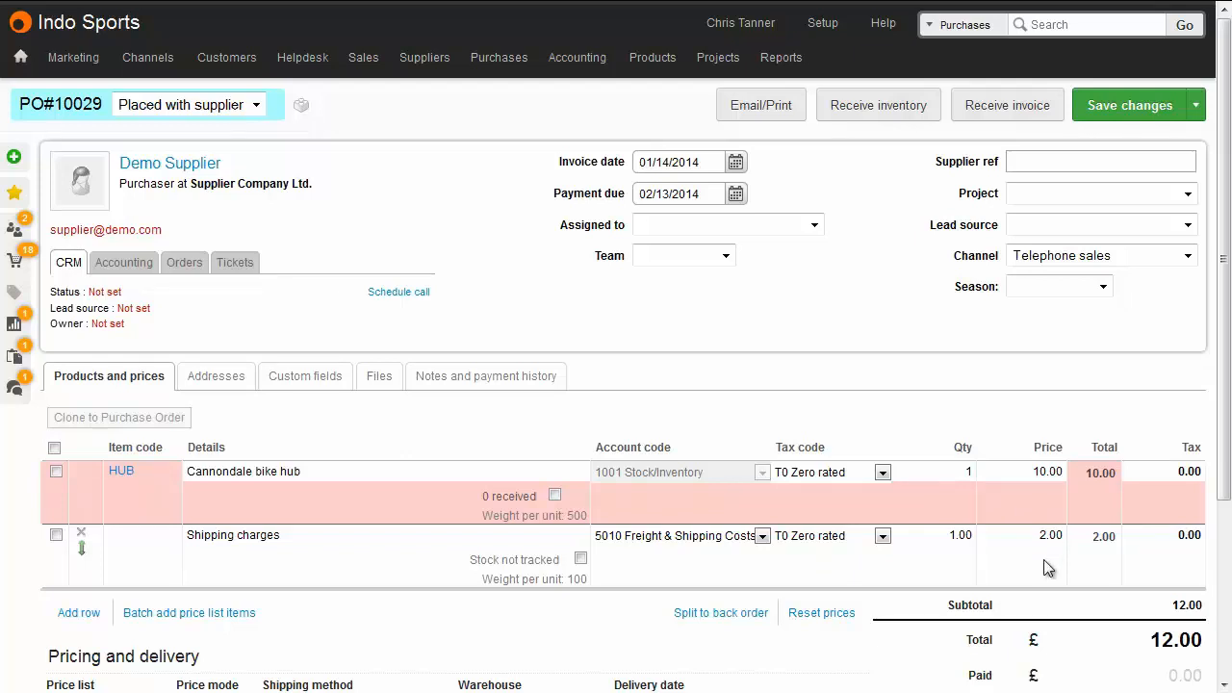
Receive the one ordered Cannondale bike hub from the placed purchase order into the Main warehouse.
{"action": "left_click", "coordinate": [903, 112]}
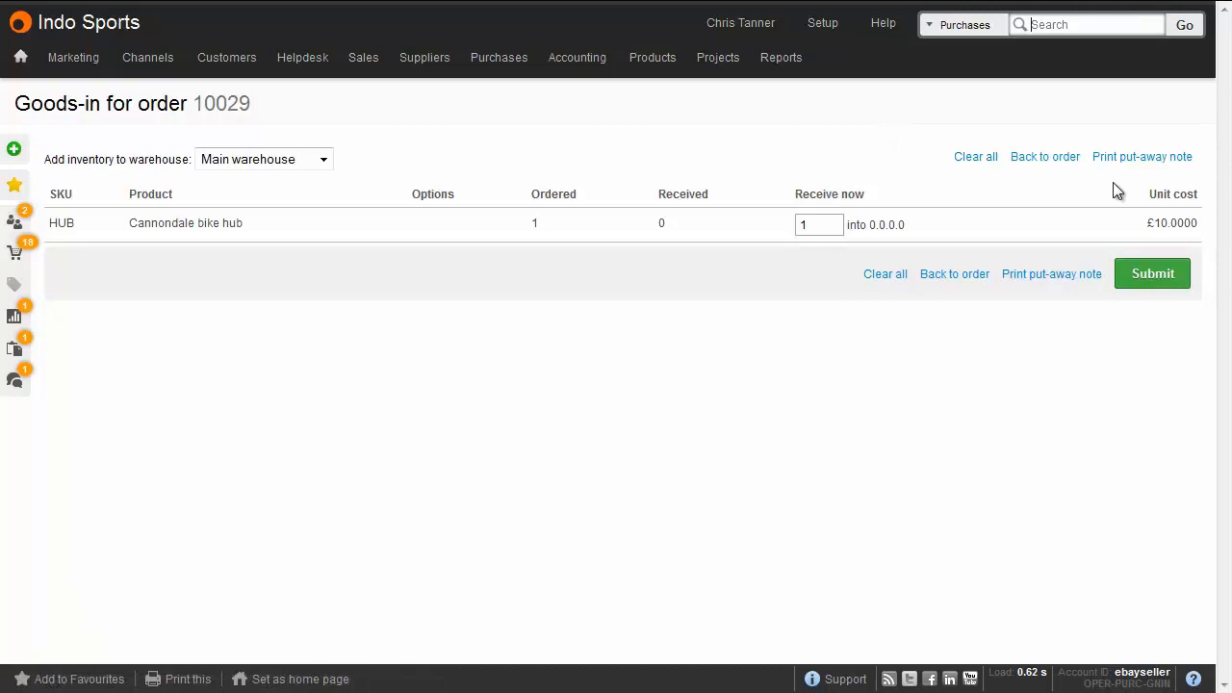
{"action": "left_click", "coordinate": [1141, 274]}
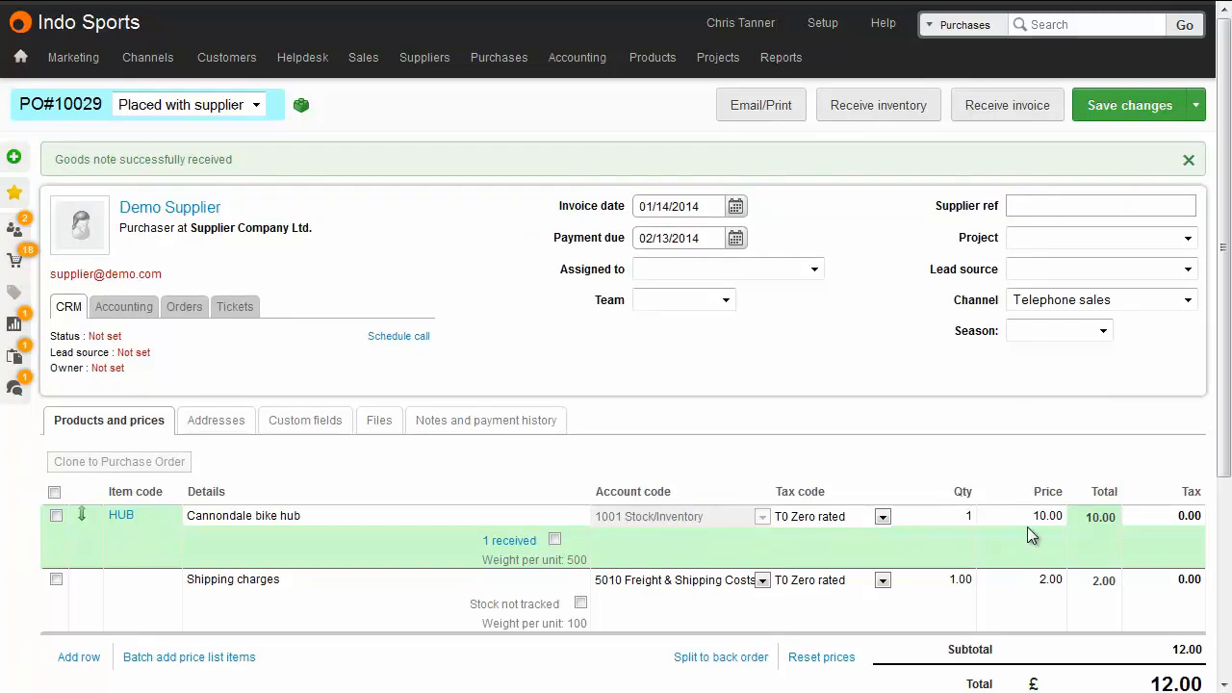
Check how the goods receipt posts in the General Ledger, Balance Sheet and Profit & Loss reports.
{"action": "mouse_move", "coordinate": [785, 60]}
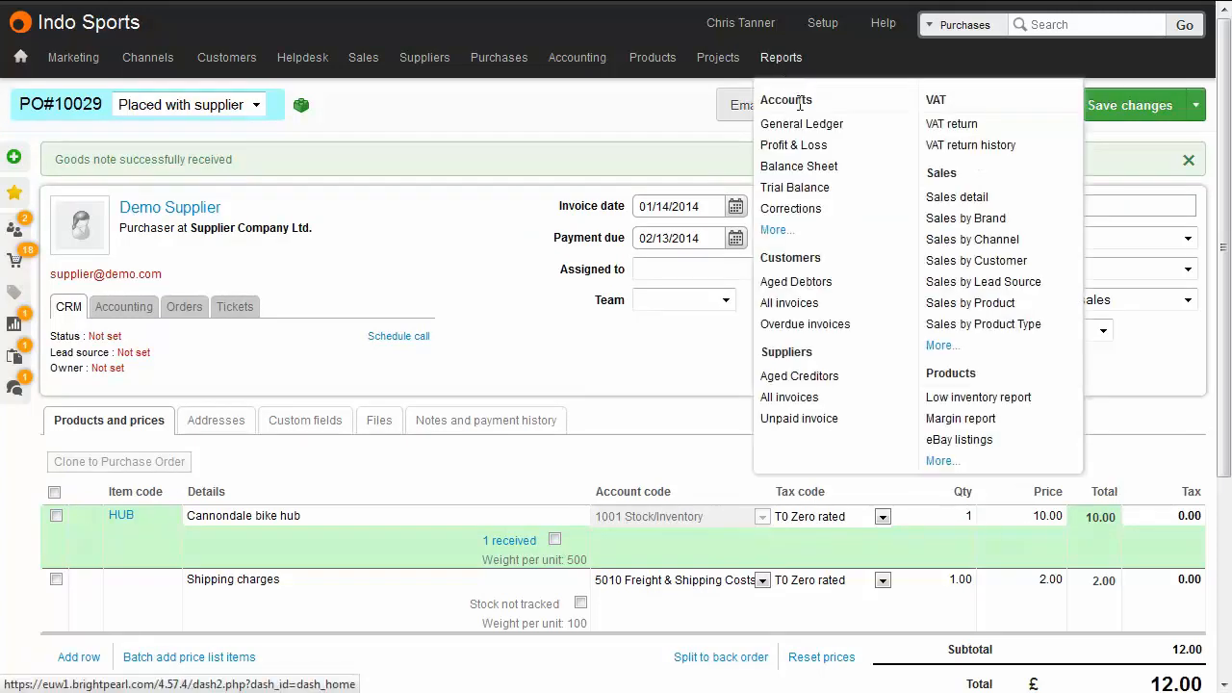
{"action": "left_click", "coordinate": [802, 123]}
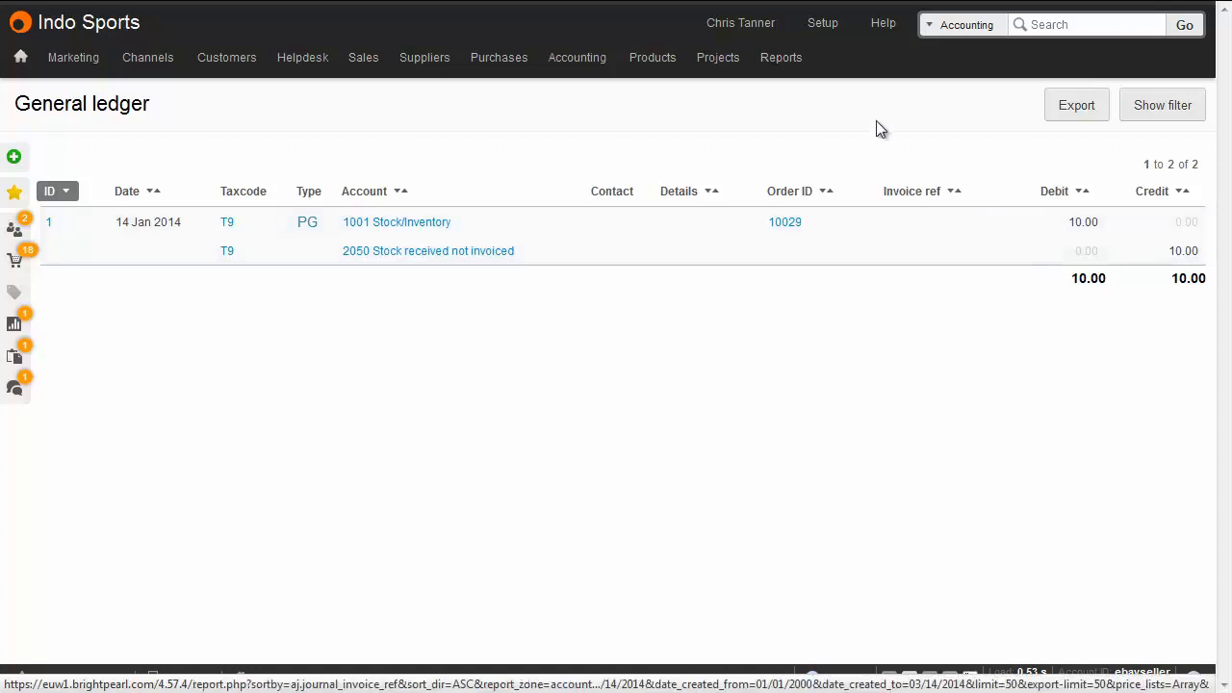
{"action": "mouse_move", "coordinate": [784, 67]}
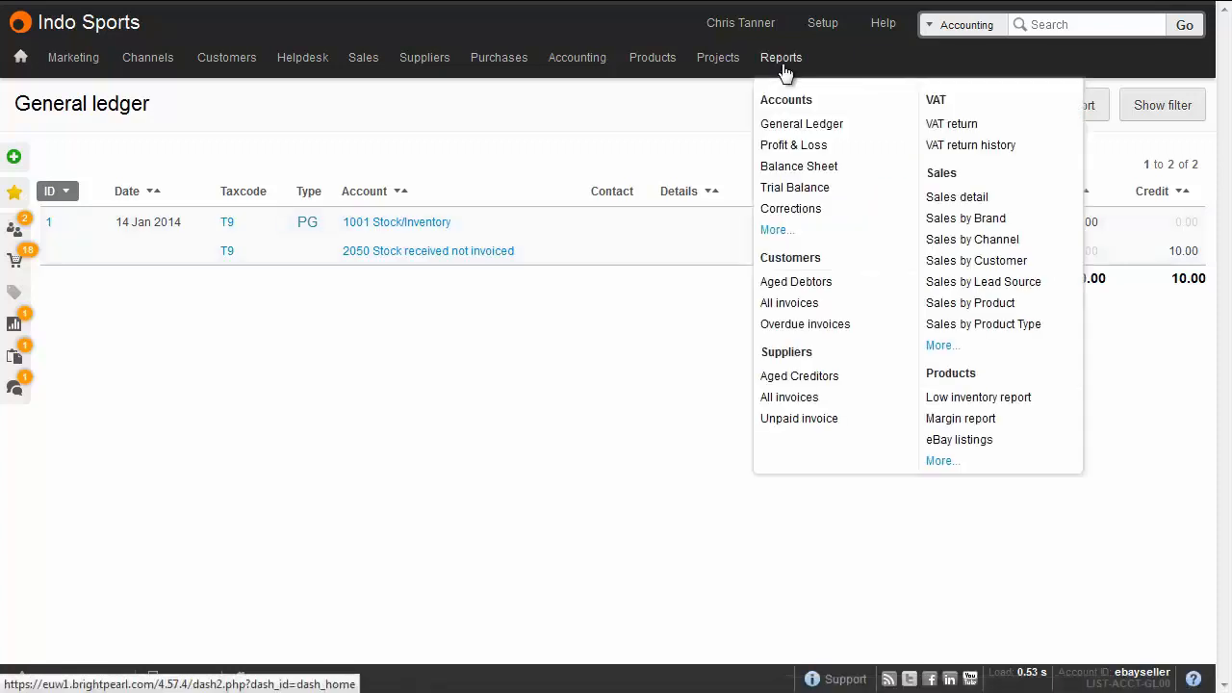
{"action": "left_click", "coordinate": [802, 165]}
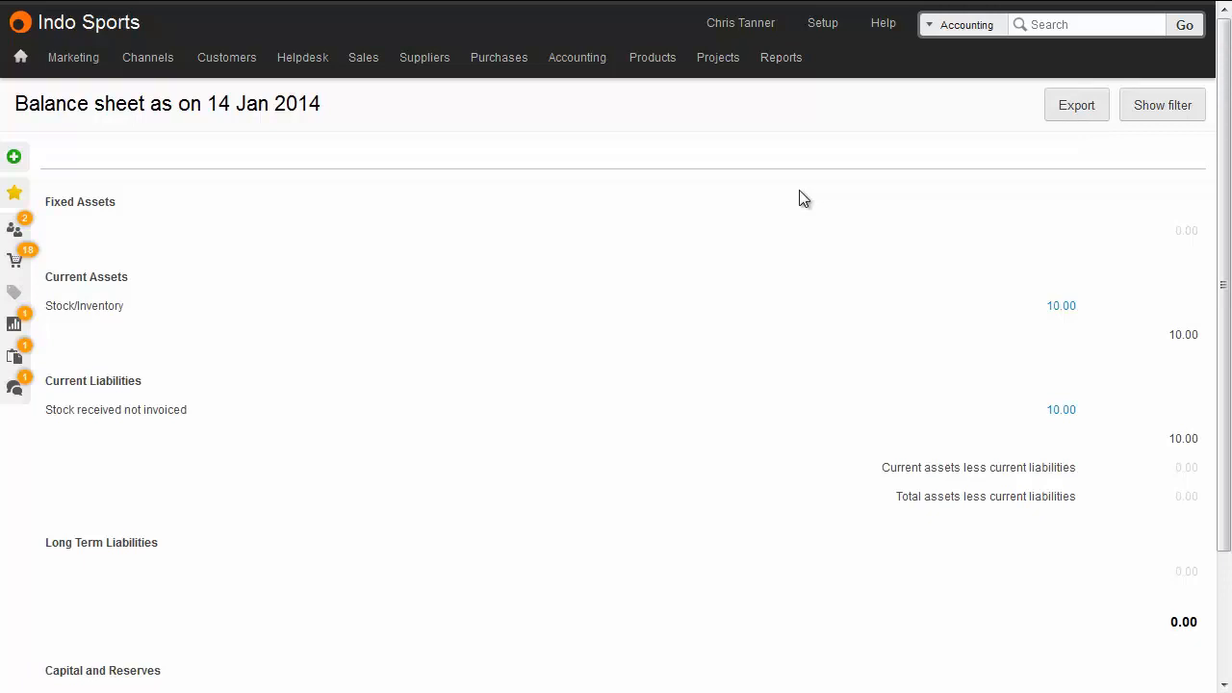
{"action": "mouse_move", "coordinate": [778, 56]}
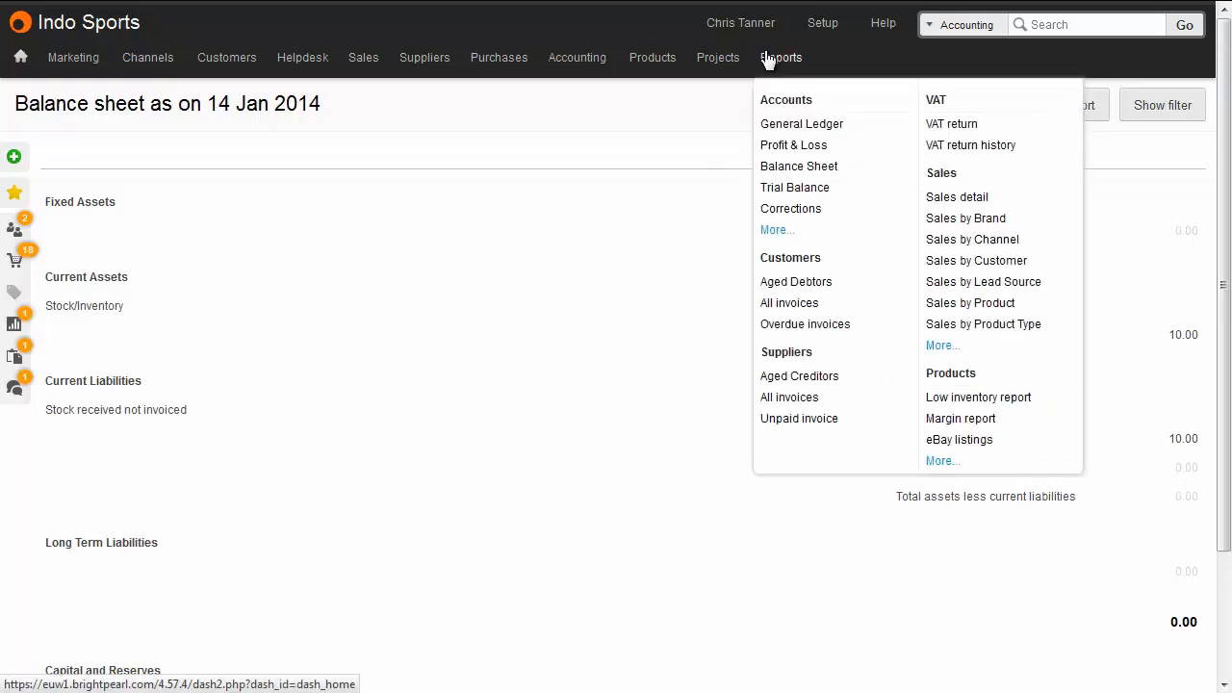
{"action": "left_click", "coordinate": [789, 144]}
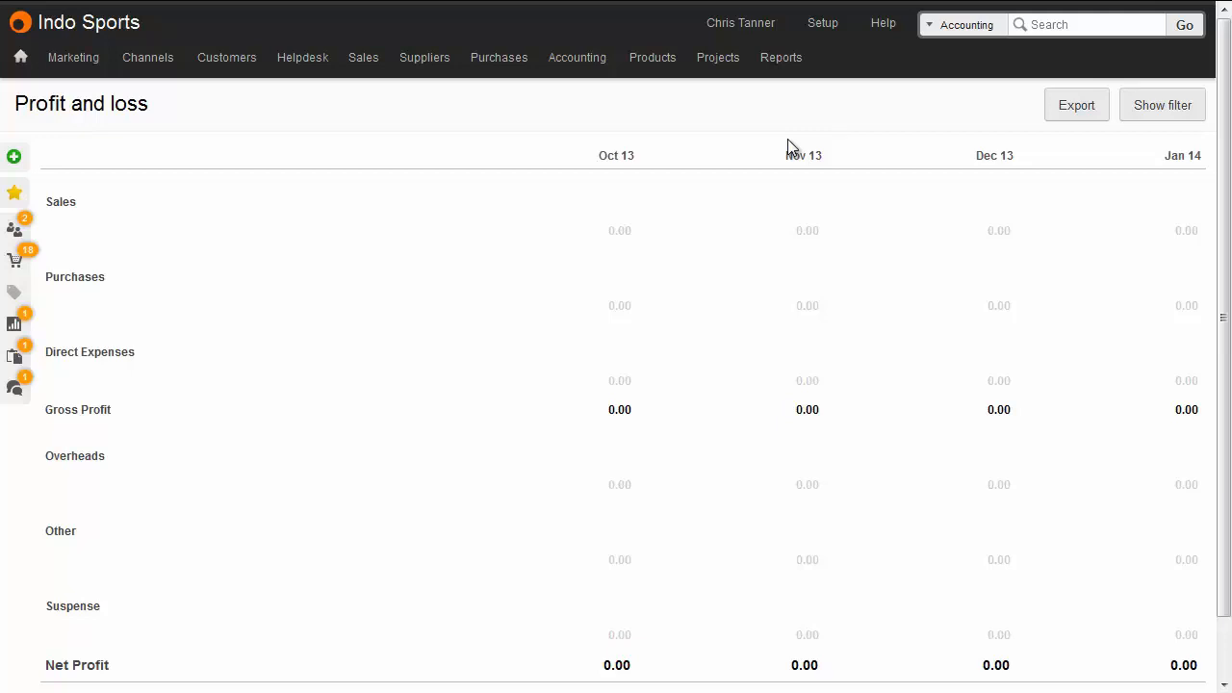
Receive the supplier invoice for the received bike hub purchase order with invoice reference 4rfyfurr67.
{"action": "mouse_move", "coordinate": [503, 60]}
{"action": "left_click", "coordinate": [514, 100]}
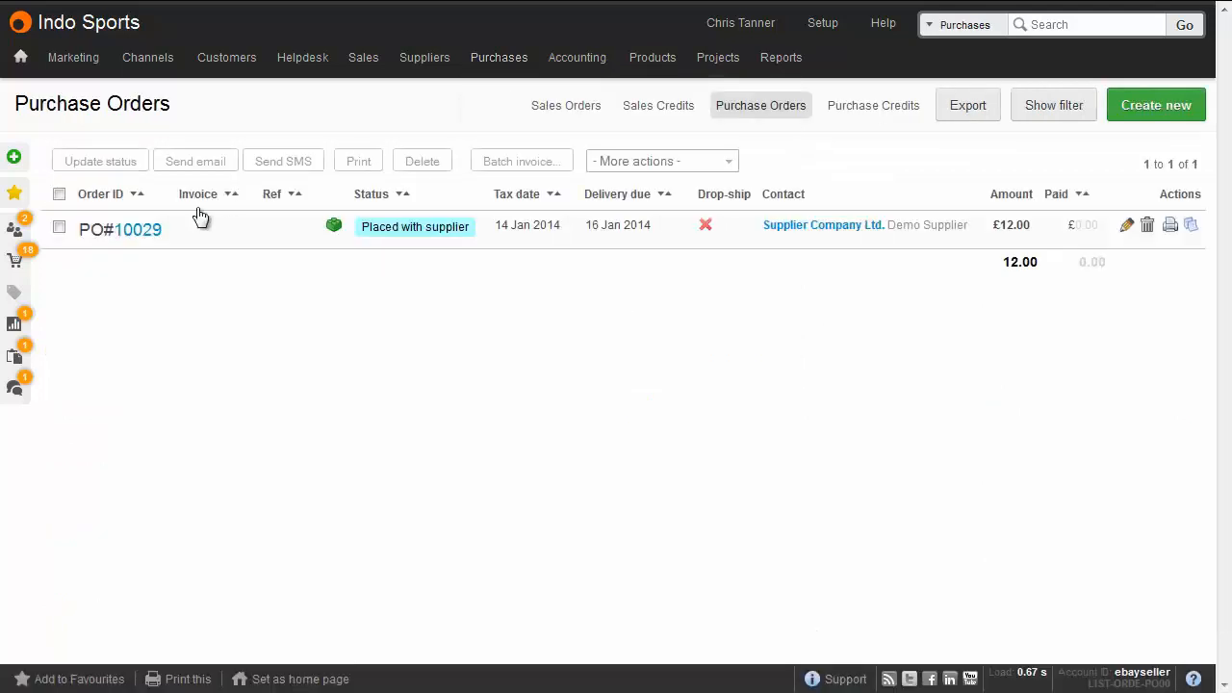
{"action": "left_click", "coordinate": [143, 233]}
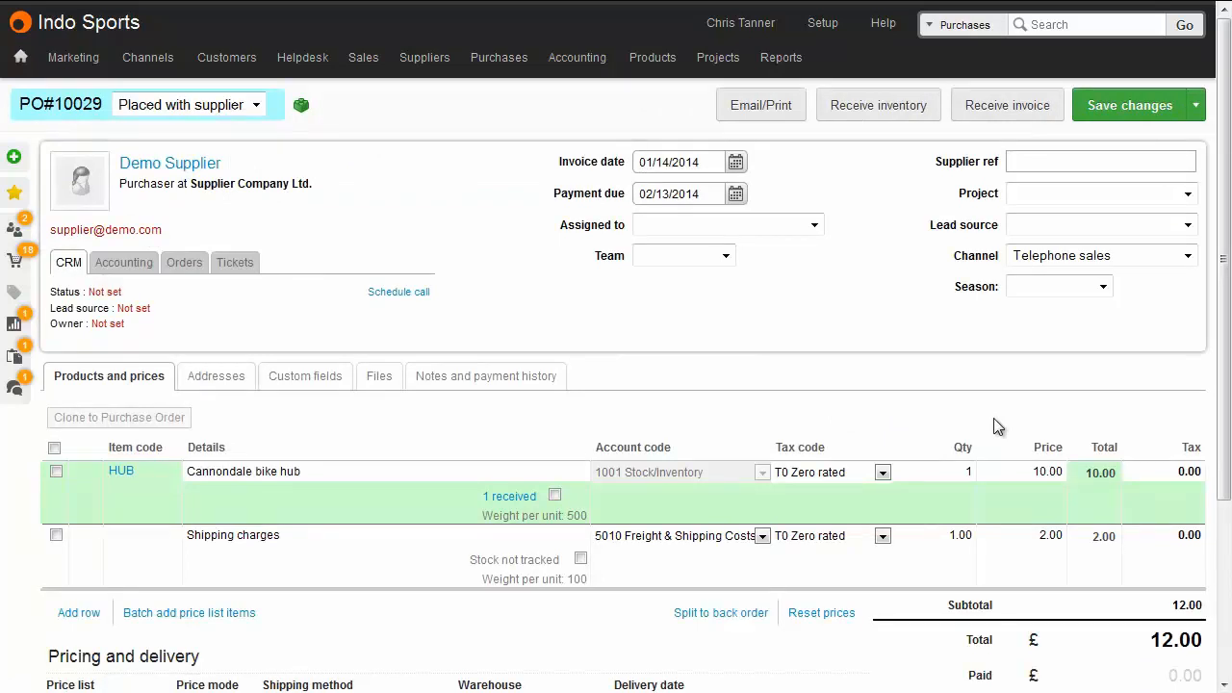
{"action": "left_click", "coordinate": [1008, 113]}
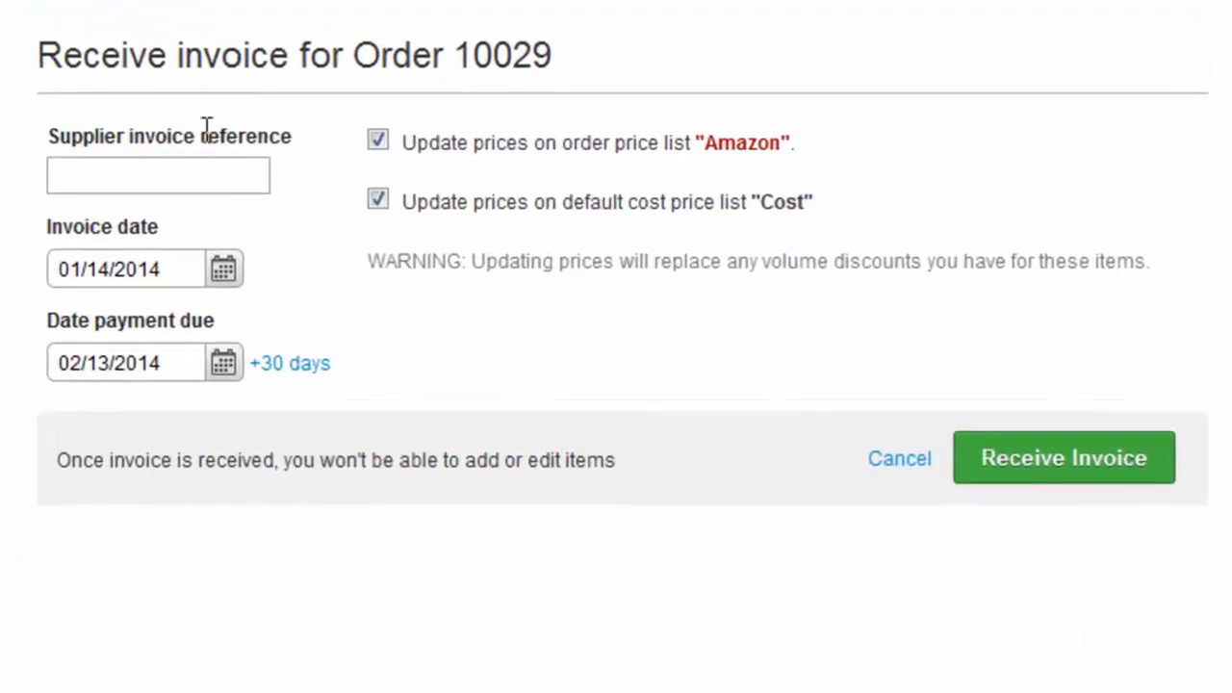
{"action": "left_click", "coordinate": [191, 173]}
{"action": "type", "text": "4rfyfurr67"}
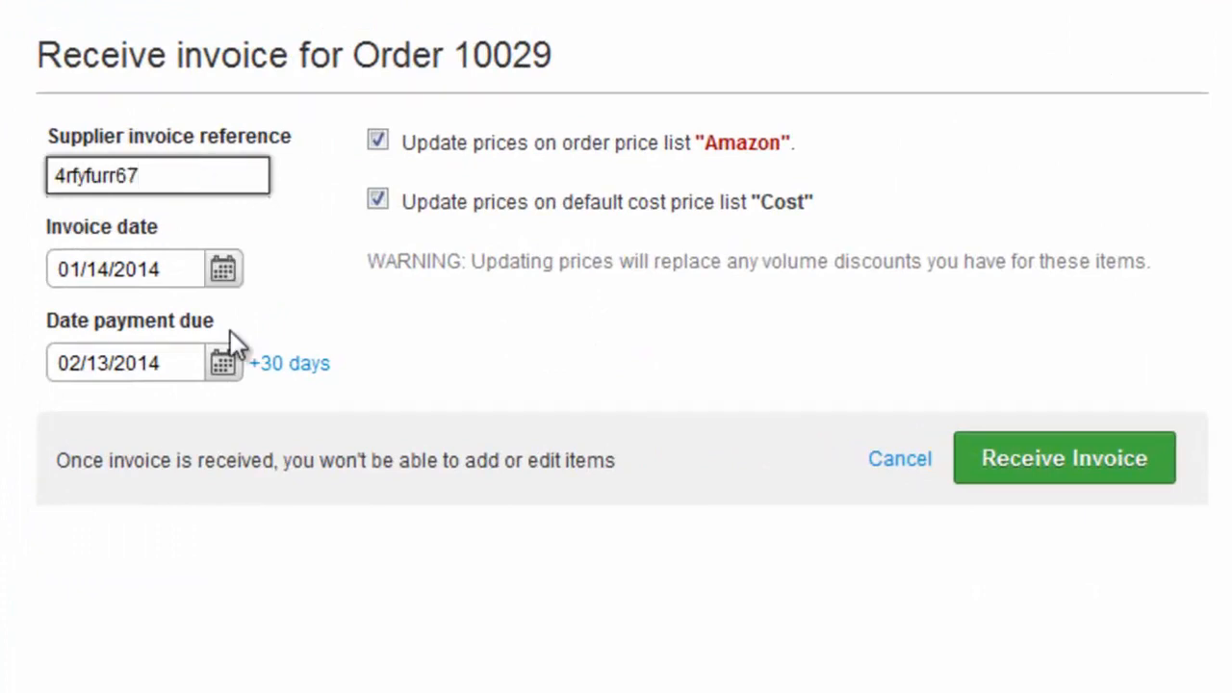
{"action": "left_click", "coordinate": [1045, 451]}
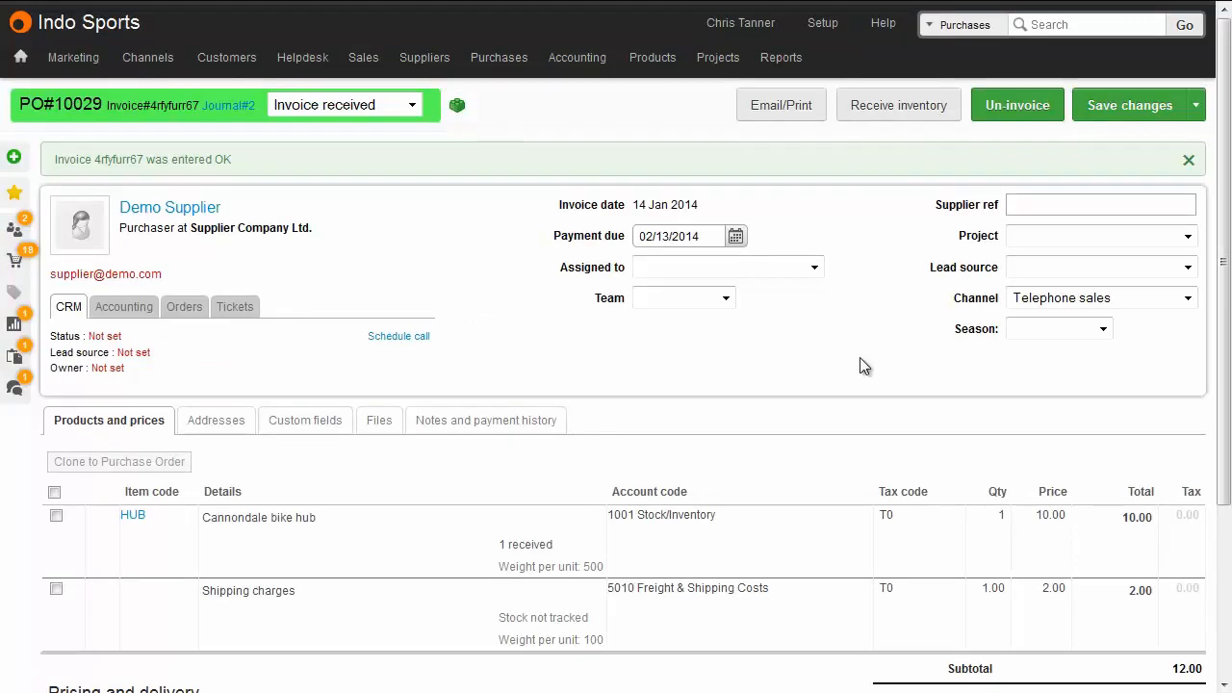
Examine the supplier invoice's postings in the General Ledger, Balance Sheet and Profit & Loss reports.
{"action": "mouse_move", "coordinate": [791, 59]}
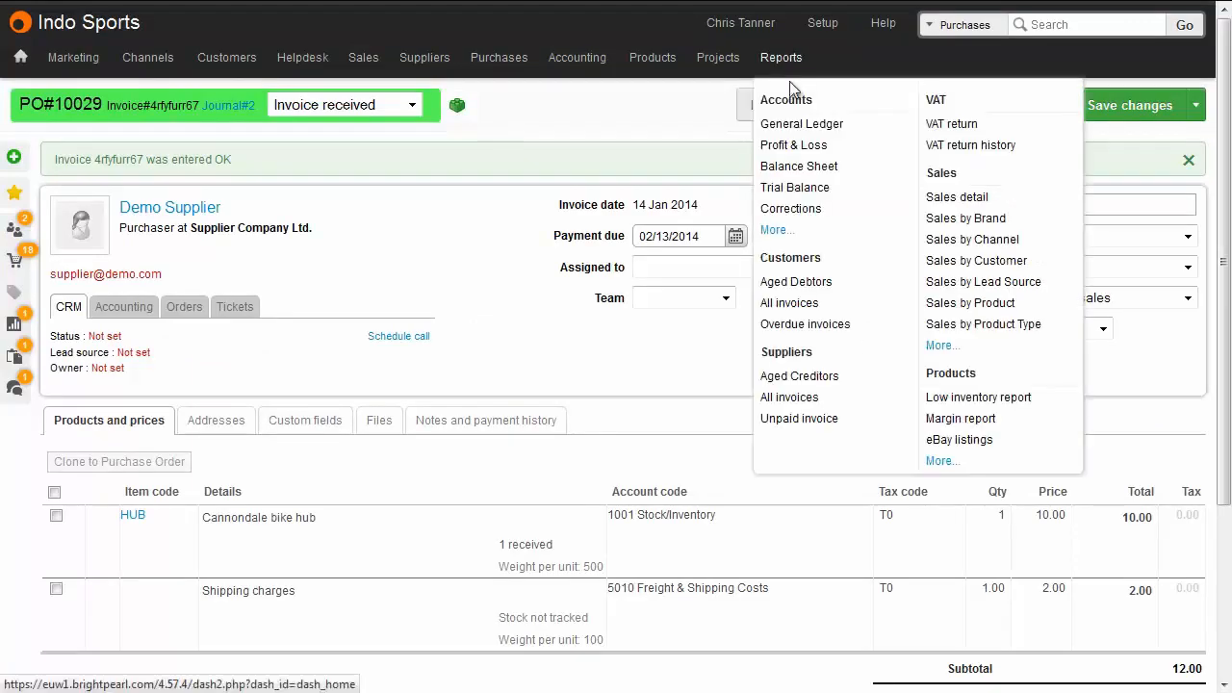
{"action": "left_click", "coordinate": [802, 125]}
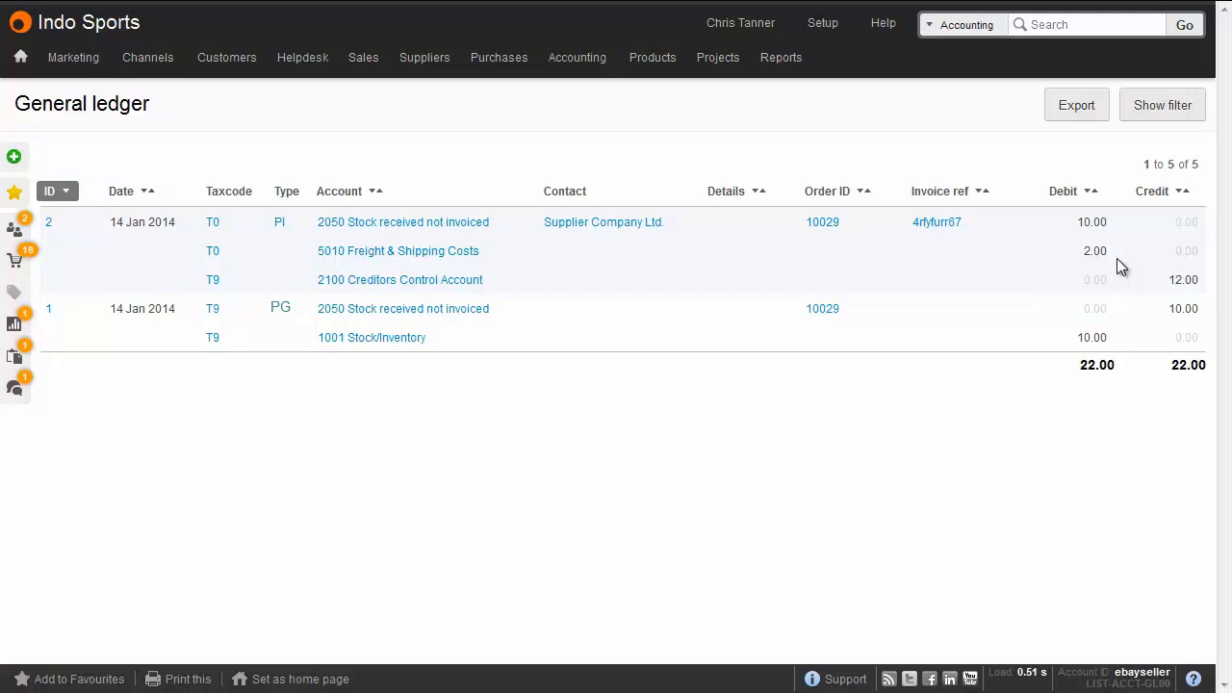
{"action": "mouse_move", "coordinate": [785, 58]}
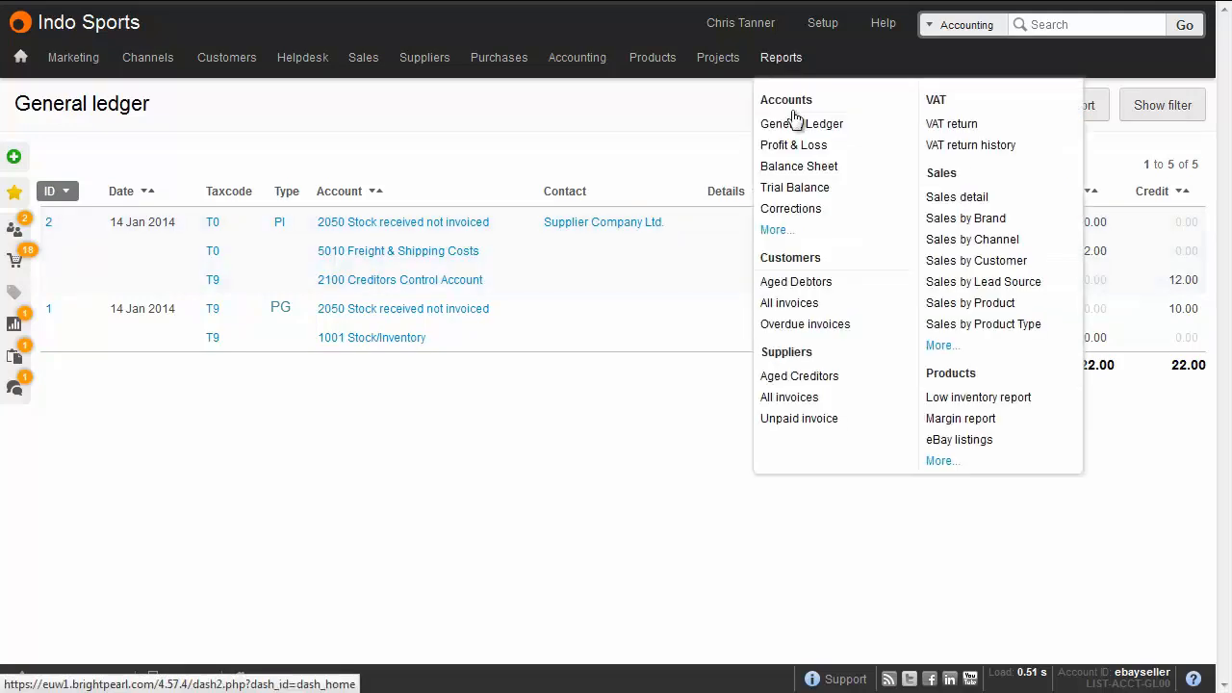
{"action": "left_click", "coordinate": [794, 163]}
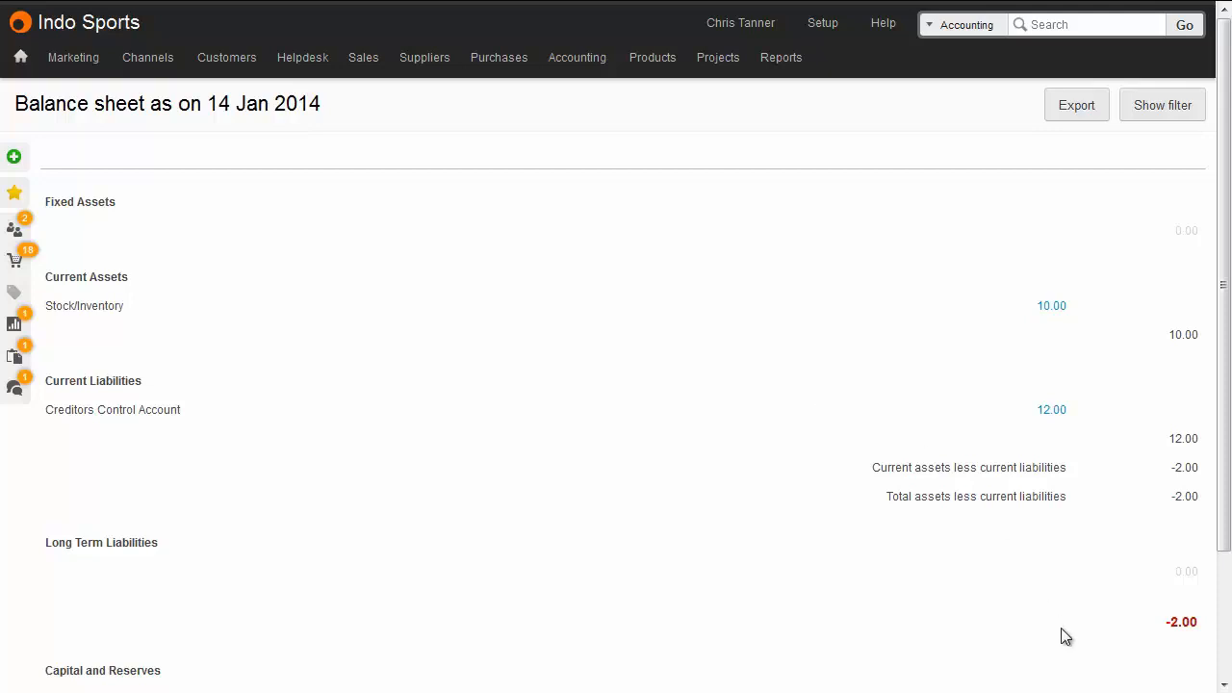
{"action": "mouse_move", "coordinate": [789, 64]}
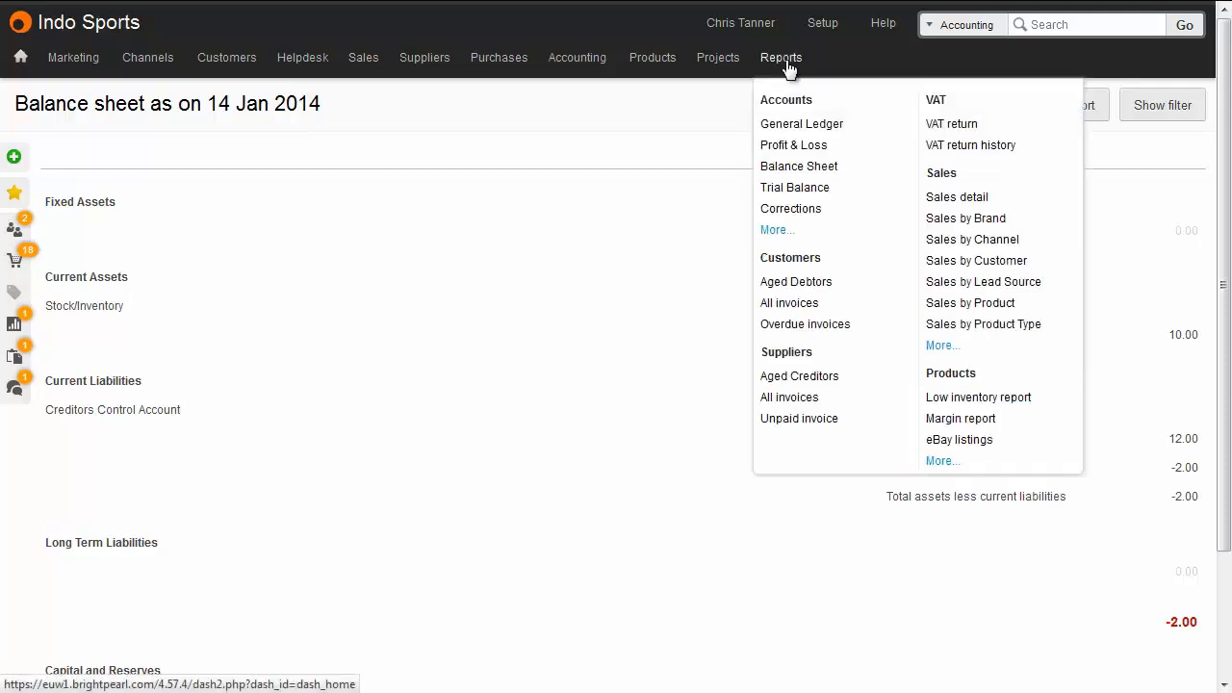
{"action": "left_click", "coordinate": [793, 143]}
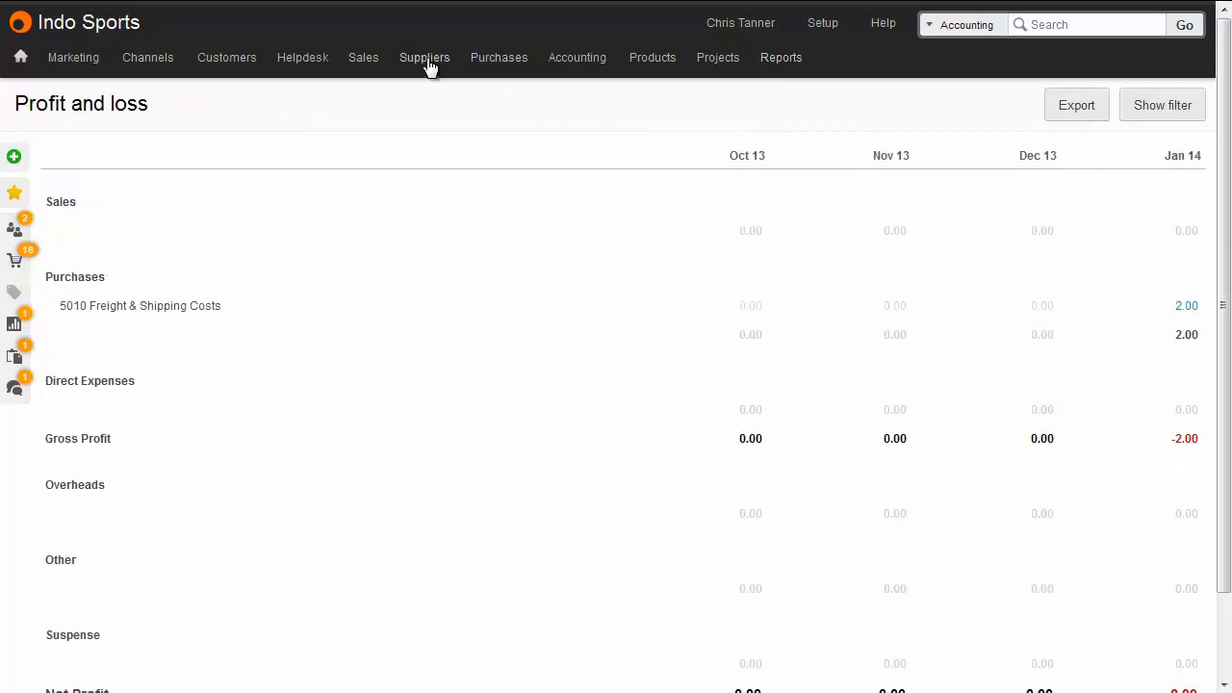
Pay the outstanding Supplier Company Ltd. invoice in full from 1200 Bank Current Account through its Aged Creditors entry.
{"action": "mouse_move", "coordinate": [427, 64]}
{"action": "left_click", "coordinate": [434, 172]}
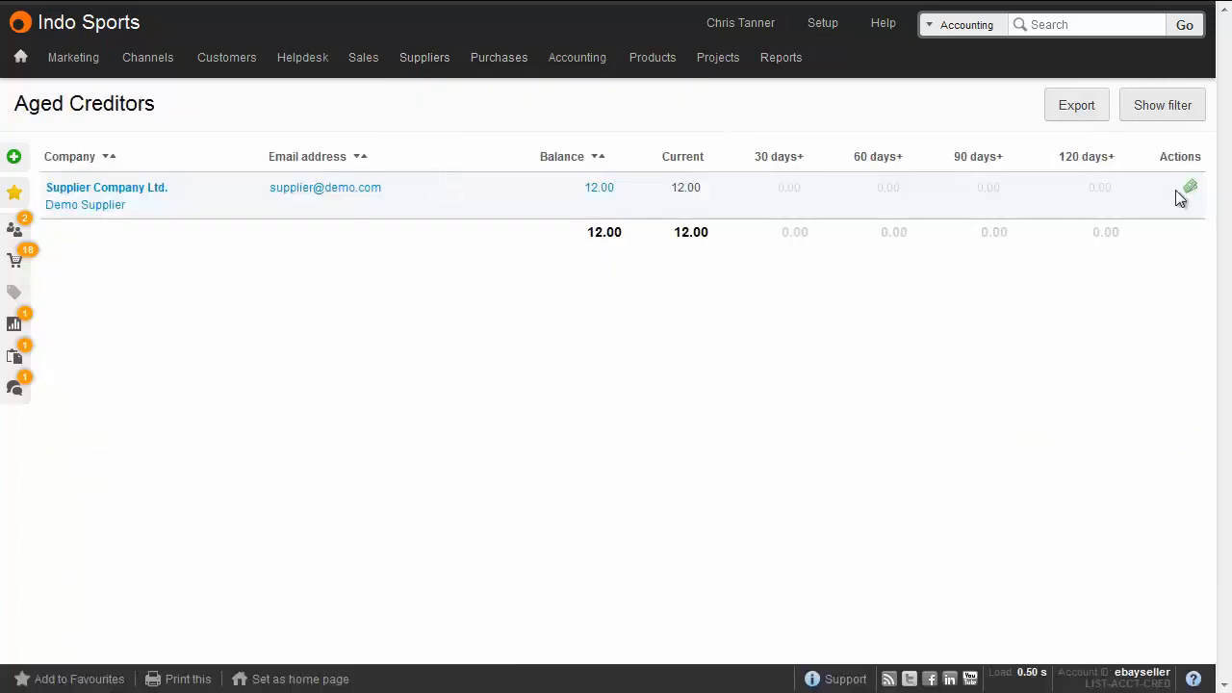
{"action": "left_click", "coordinate": [1191, 192]}
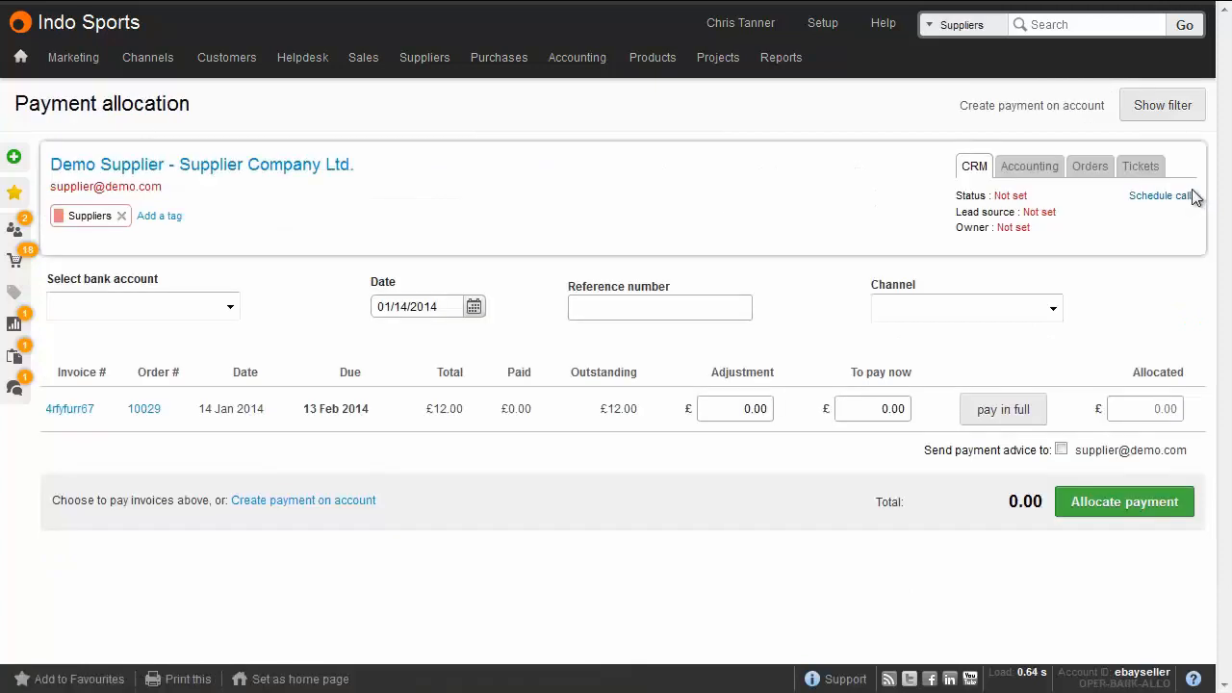
{"action": "left_click", "coordinate": [230, 306]}
{"action": "left_click", "coordinate": [227, 317]}
{"action": "left_click", "coordinate": [227, 309]}
{"action": "left_click", "coordinate": [221, 347]}
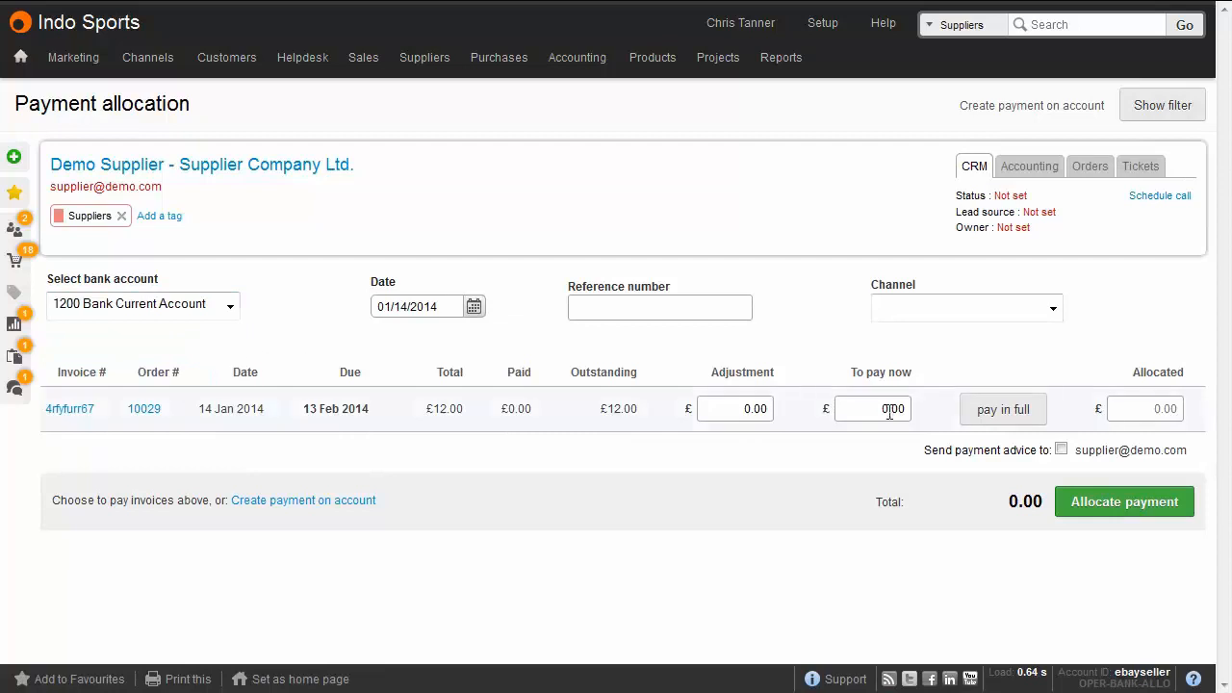
{"action": "left_click", "coordinate": [1003, 409]}
{"action": "left_click", "coordinate": [1100, 510]}
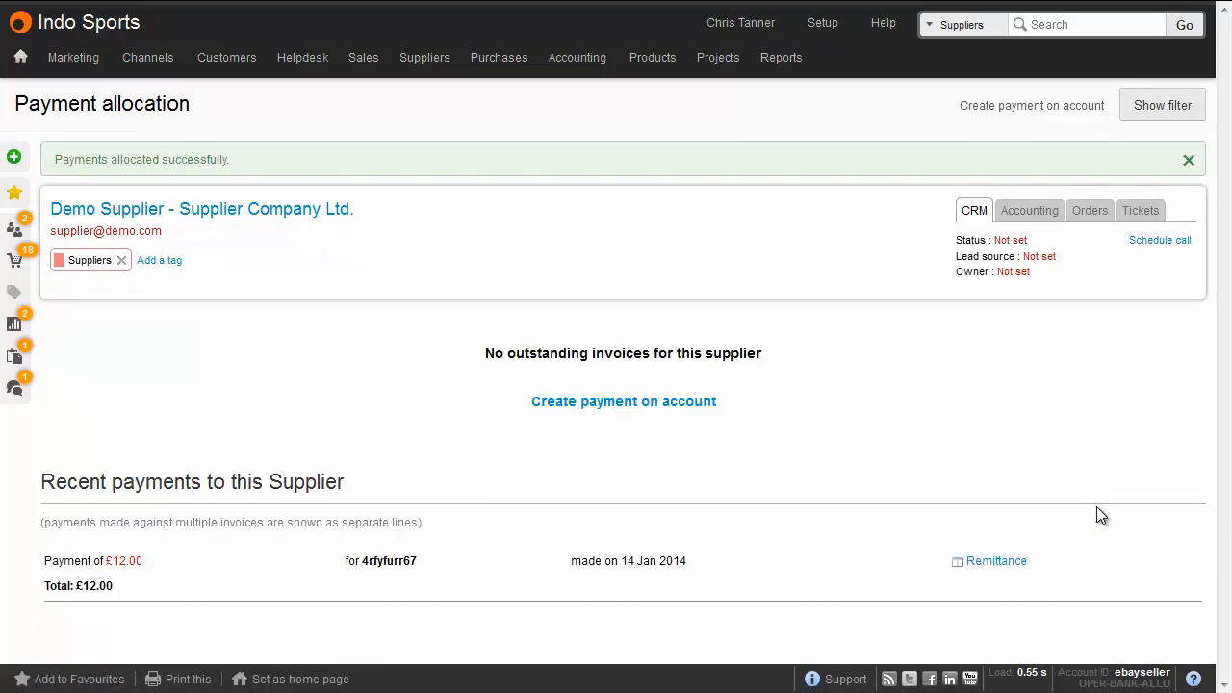
Review the supplier payment's effect on the General Ledger and the Balance Sheet.
{"action": "mouse_move", "coordinate": [795, 64]}
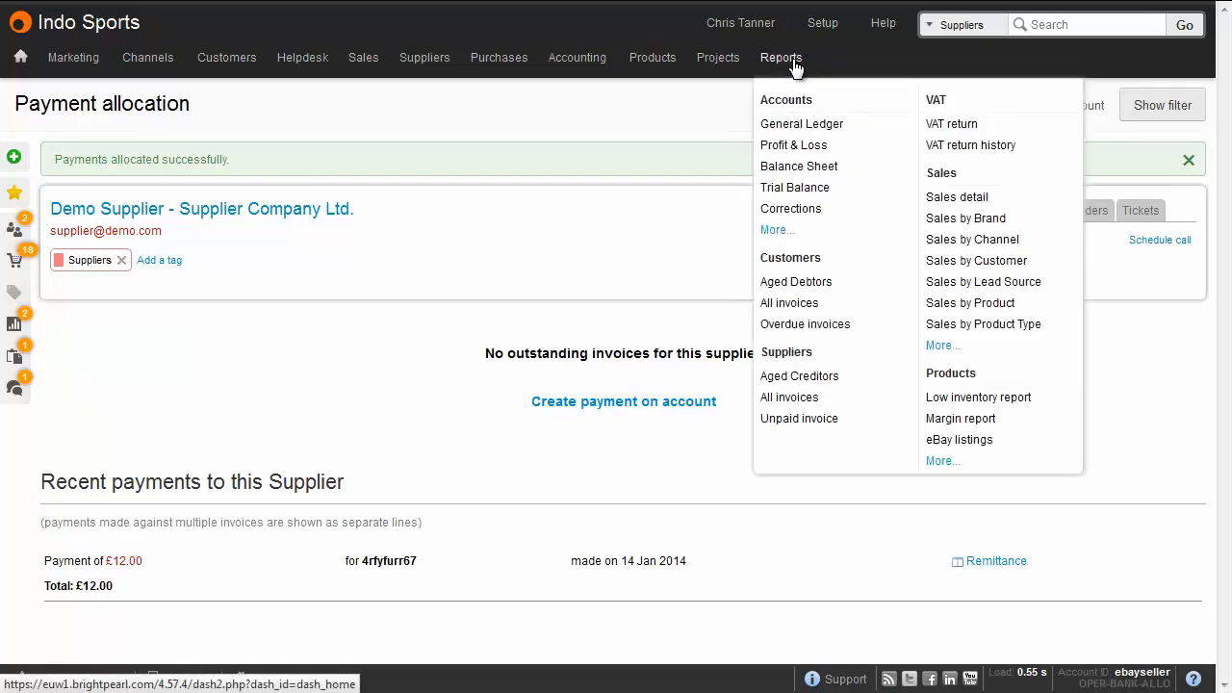
{"action": "left_click", "coordinate": [808, 126]}
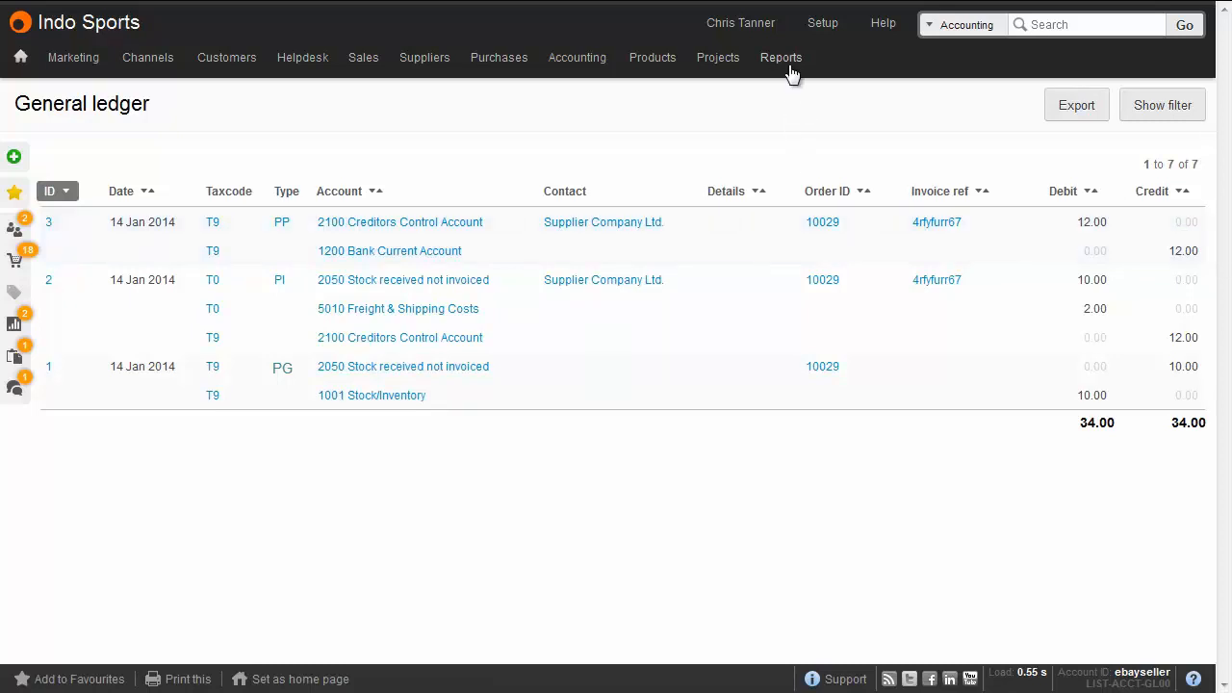
{"action": "mouse_move", "coordinate": [790, 75]}
{"action": "left_click", "coordinate": [808, 165]}
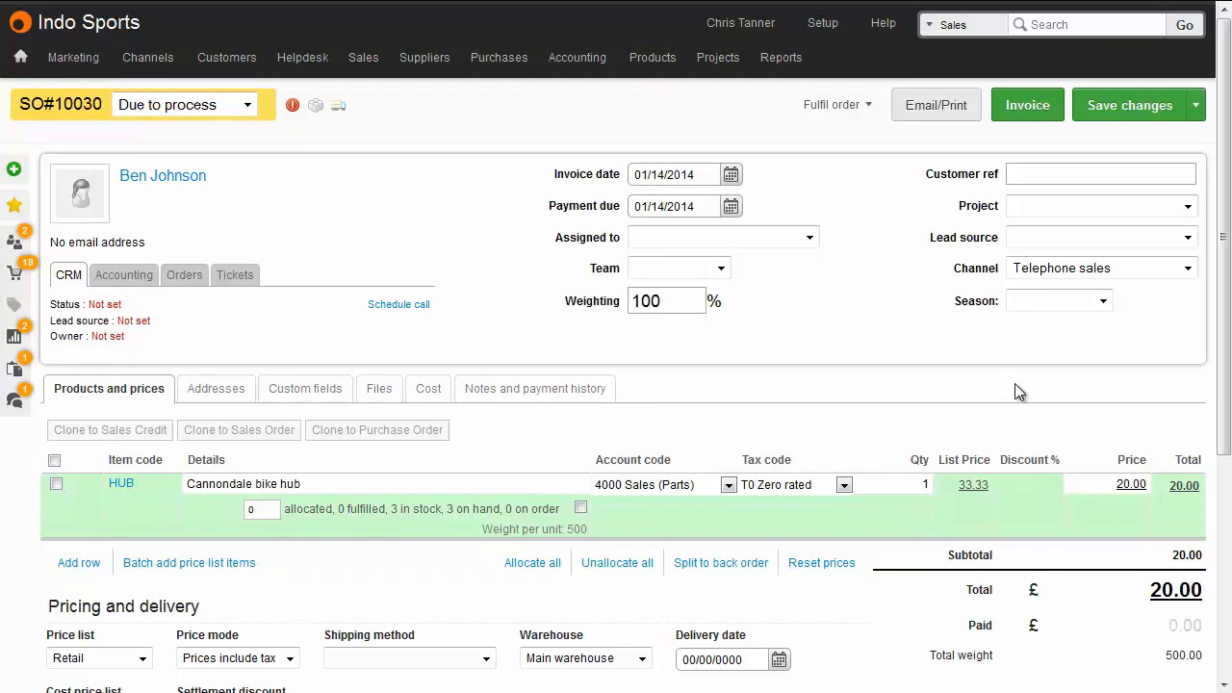
Fulfil the bike hub sales order and mark it as shipped.
{"action": "left_click", "coordinate": [863, 103]}
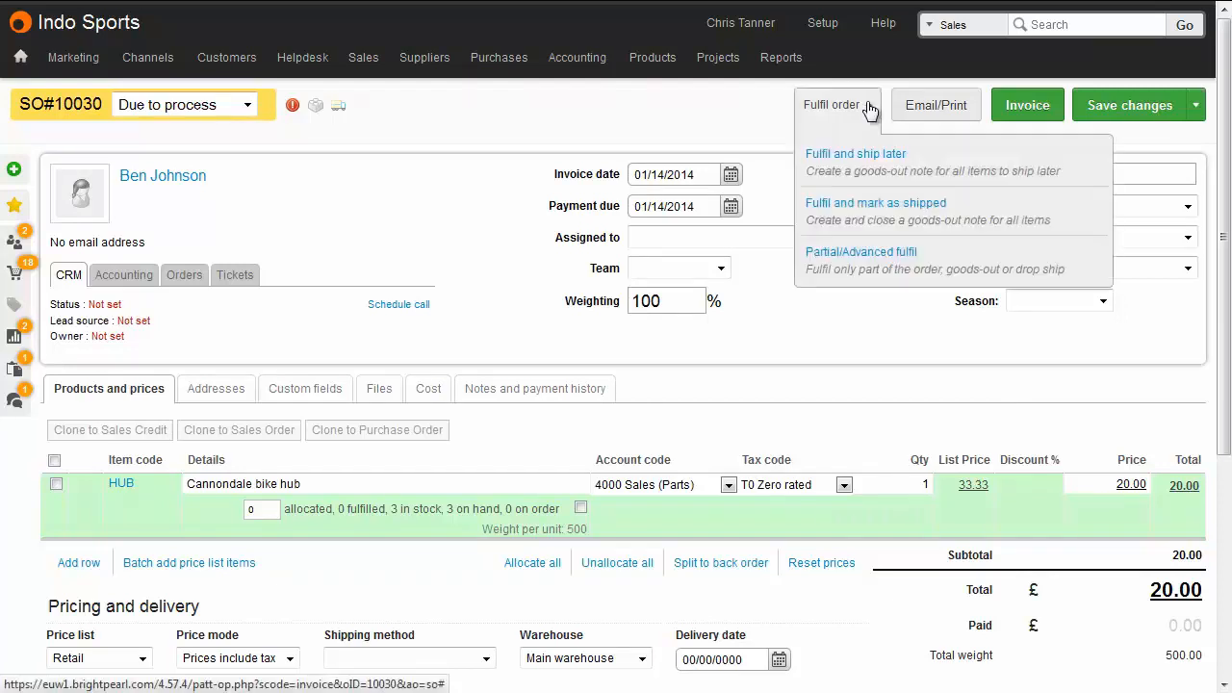
{"action": "left_click", "coordinate": [893, 222]}
{"action": "left_click", "coordinate": [634, 300]}
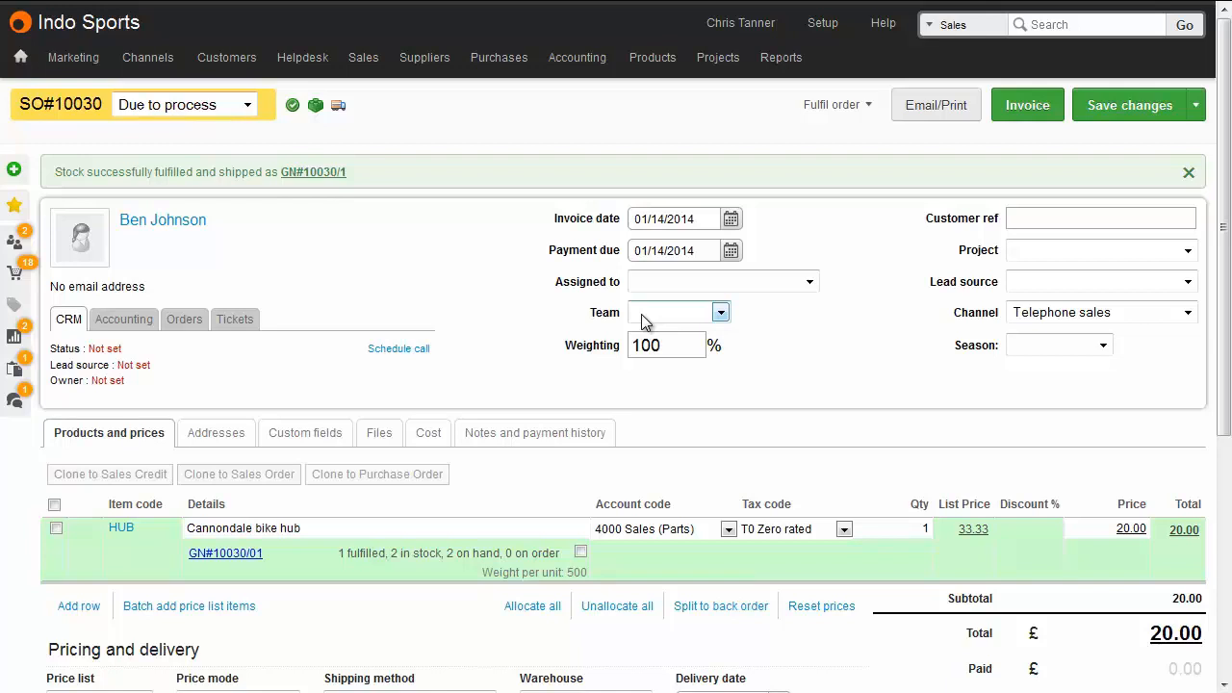
Check the shipped sale's cost postings in the General Ledger, Balance Sheet and Profit & Loss reports.
{"action": "mouse_move", "coordinate": [781, 65]}
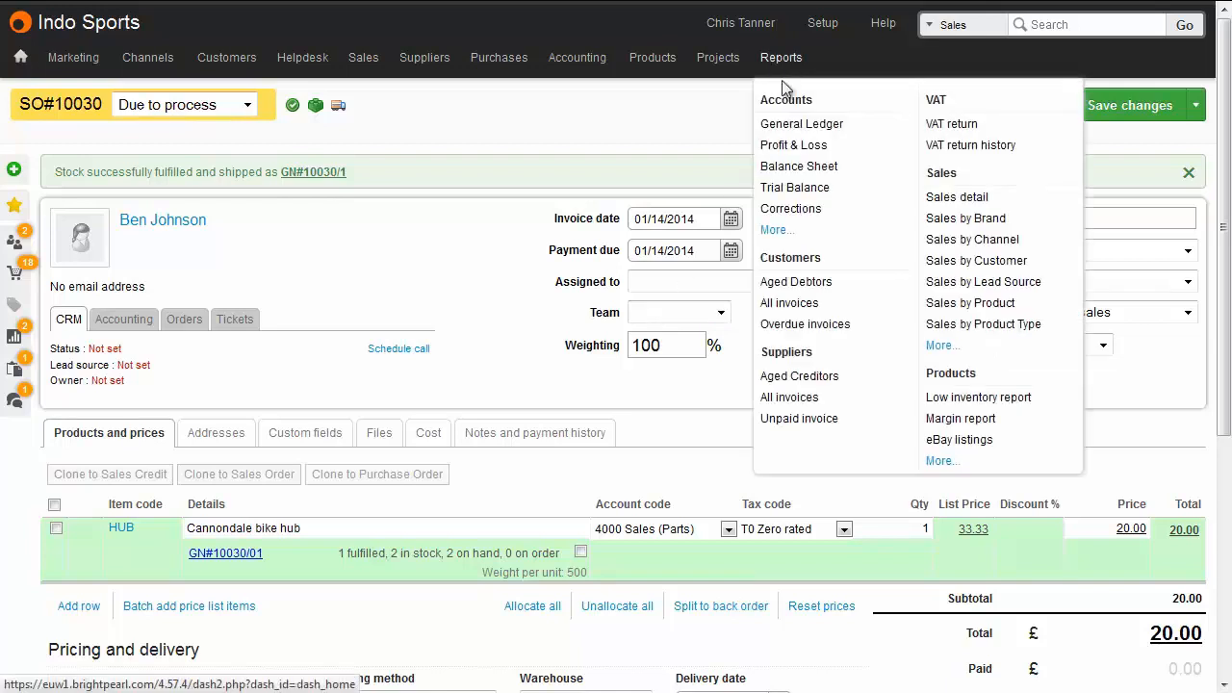
{"action": "left_click", "coordinate": [792, 126]}
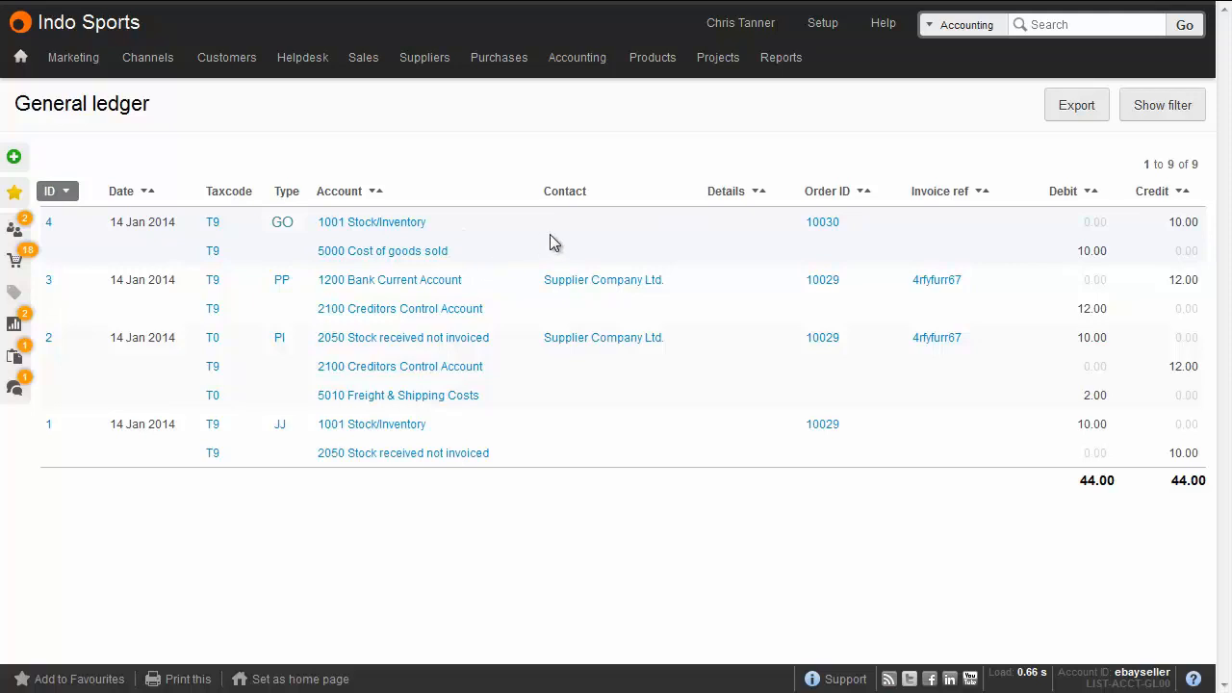
{"action": "mouse_move", "coordinate": [775, 64]}
{"action": "left_click", "coordinate": [795, 168]}
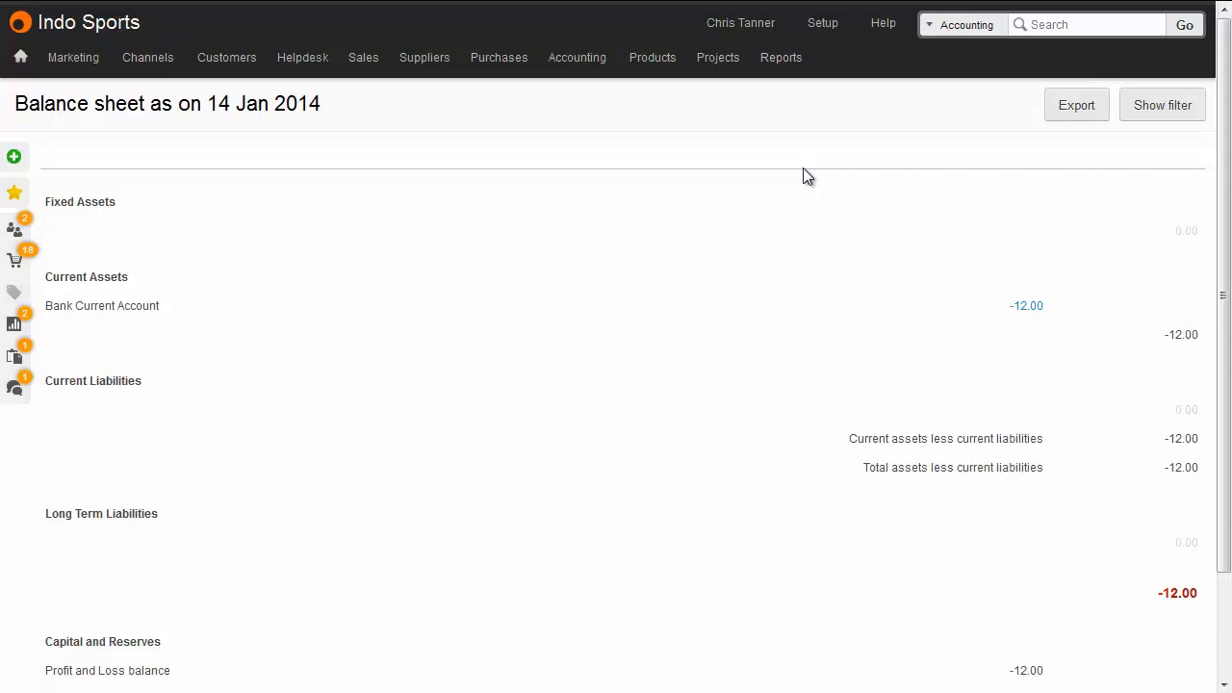
{"action": "mouse_move", "coordinate": [792, 65]}
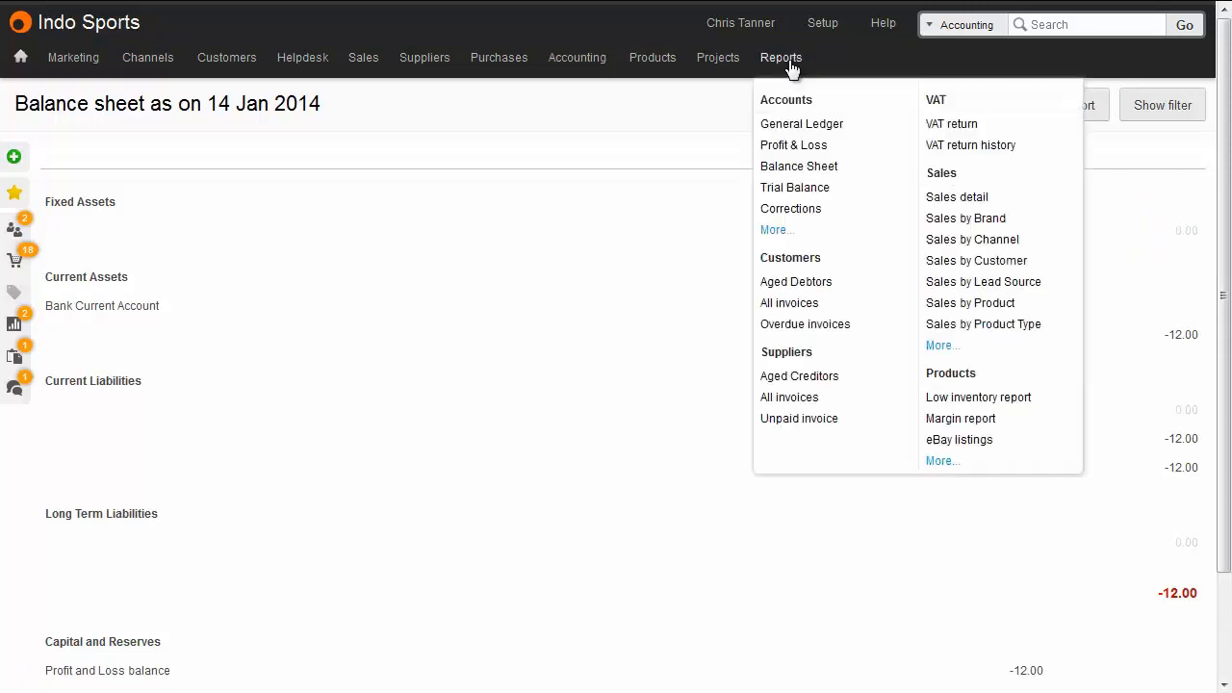
{"action": "left_click", "coordinate": [798, 145]}
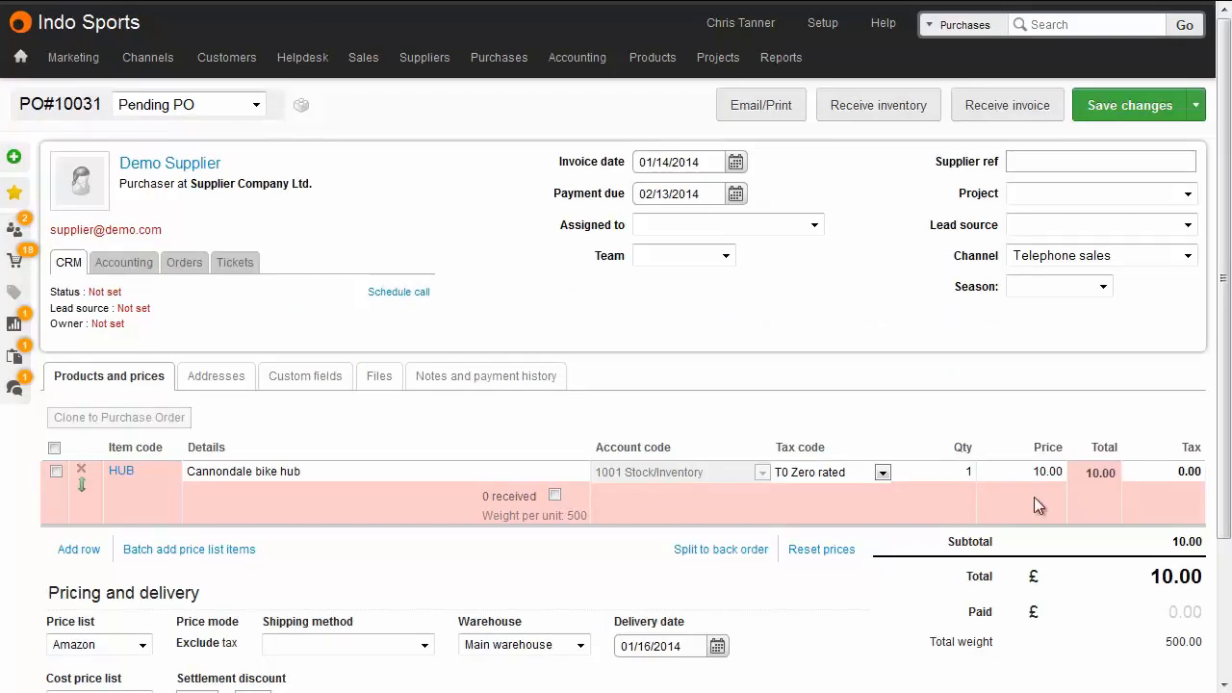
Receive the one Cannondale bike hub on the pending purchase order into the Main warehouse.
{"action": "left_click", "coordinate": [905, 108]}
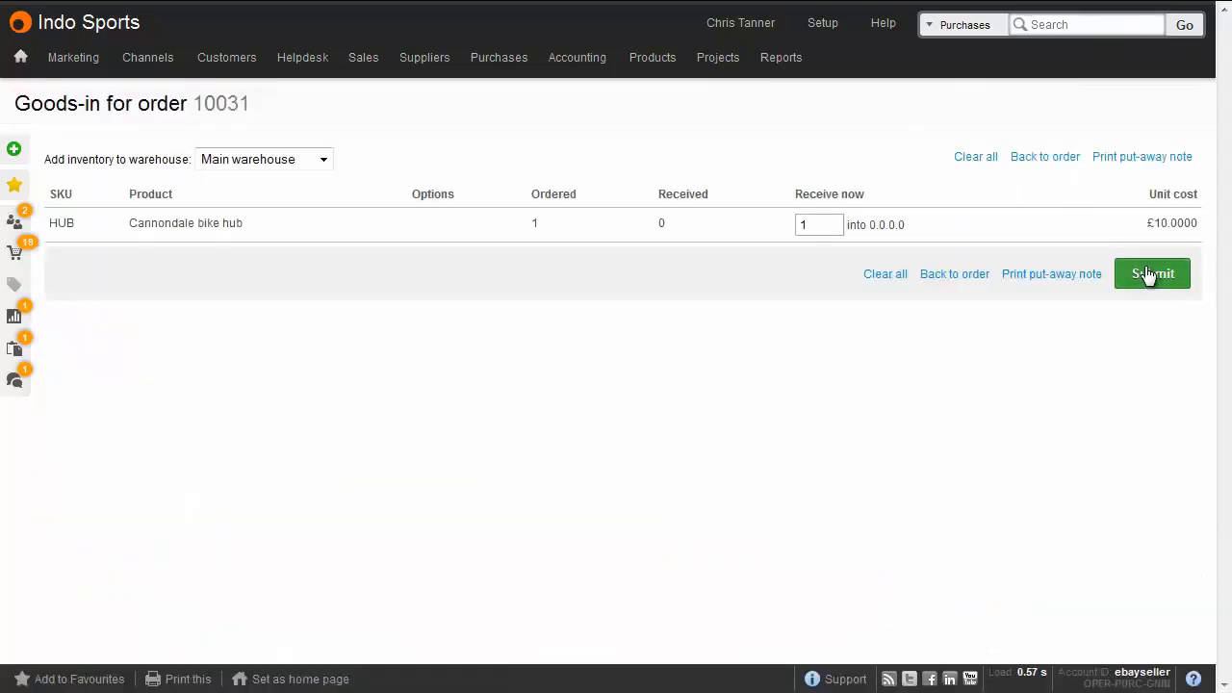
{"action": "left_click", "coordinate": [1150, 274]}
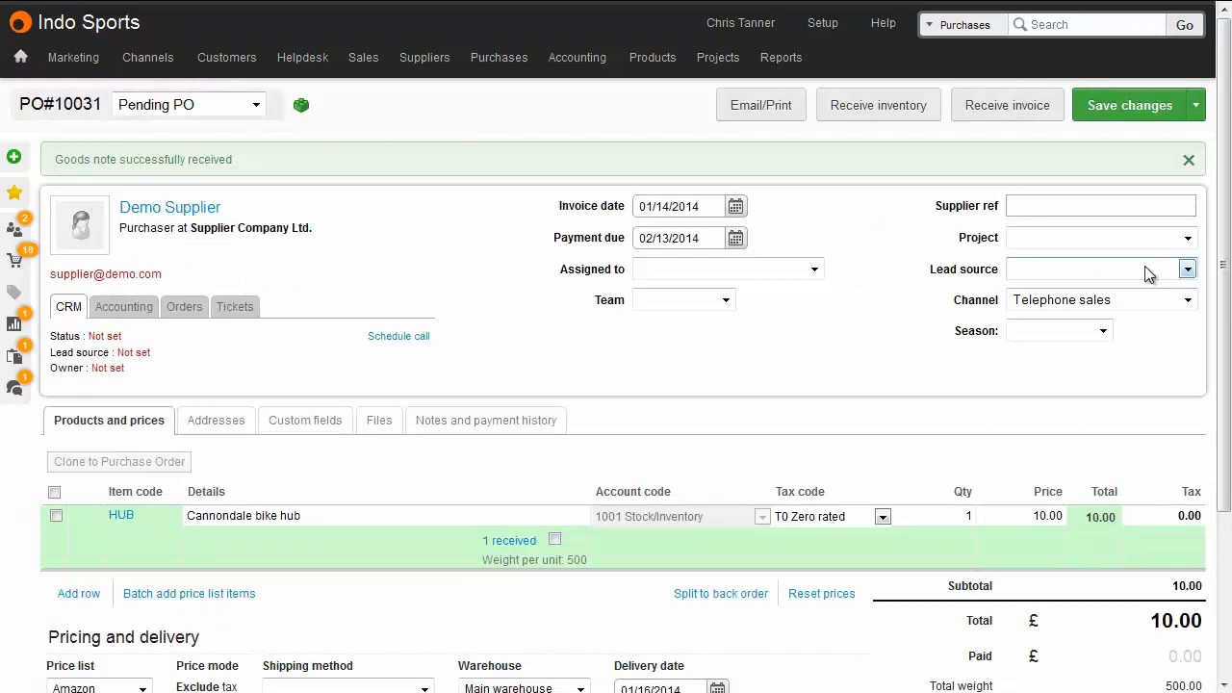
Review the goods receipt's postings in the General Ledger and reopen the linked purchase order.
{"action": "mouse_move", "coordinate": [778, 62]}
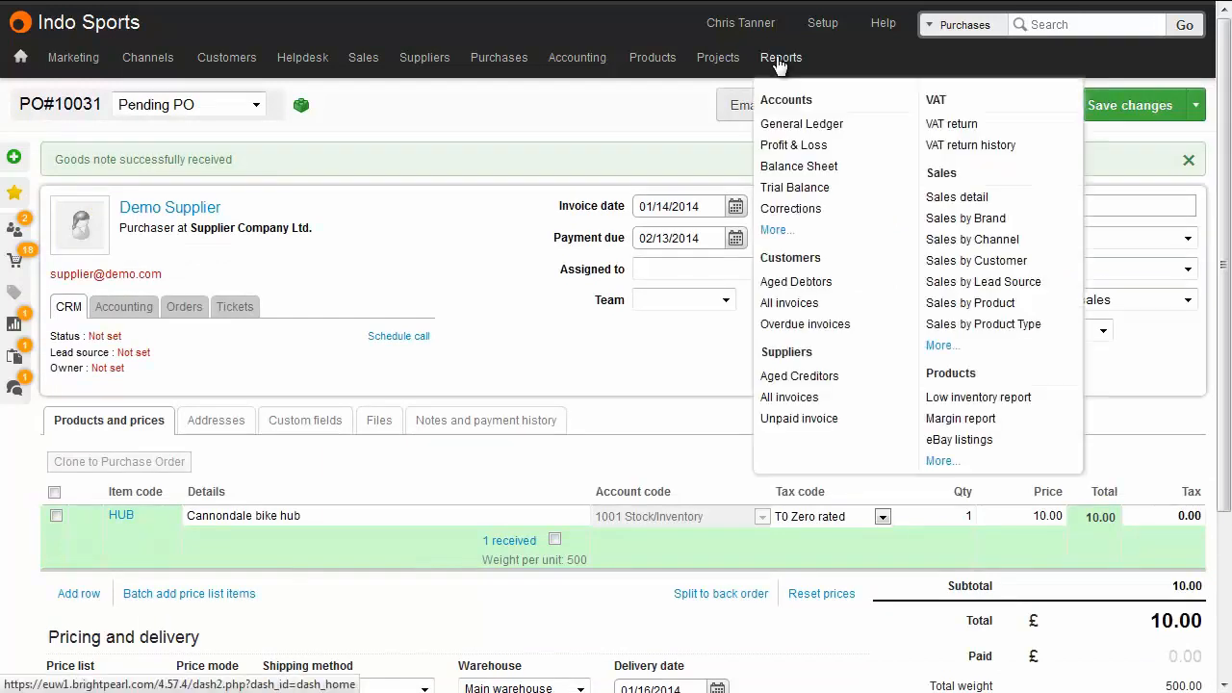
{"action": "left_click", "coordinate": [803, 123]}
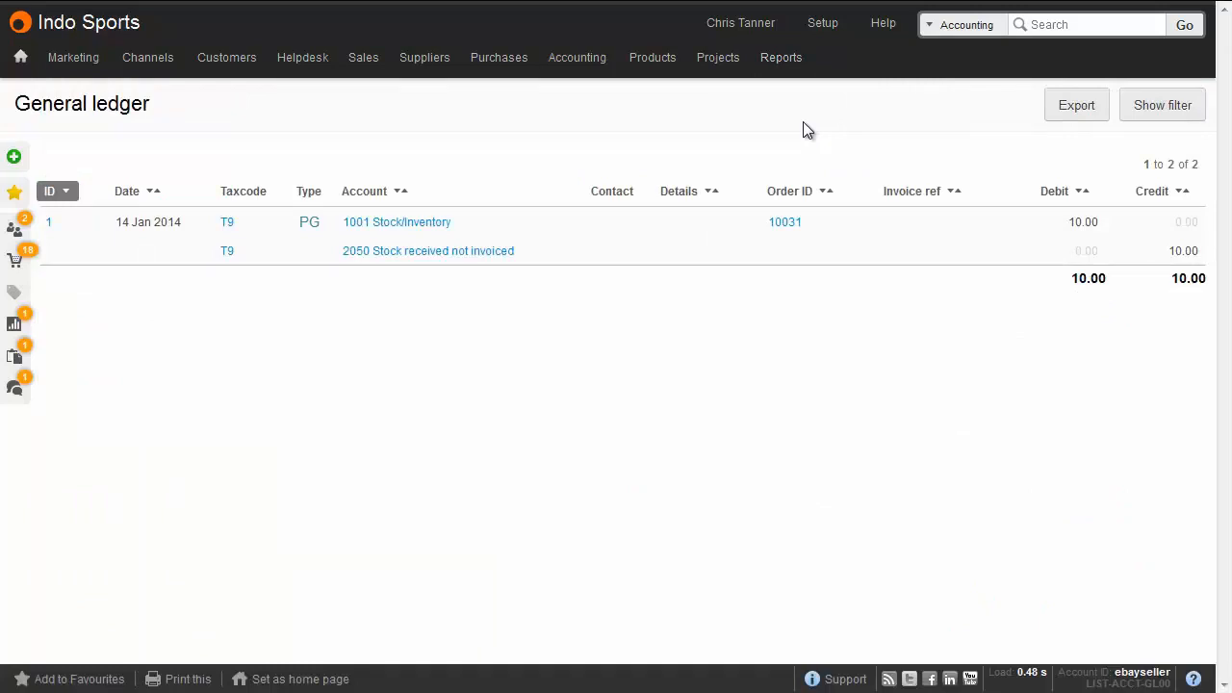
{"action": "left_click", "coordinate": [785, 222]}
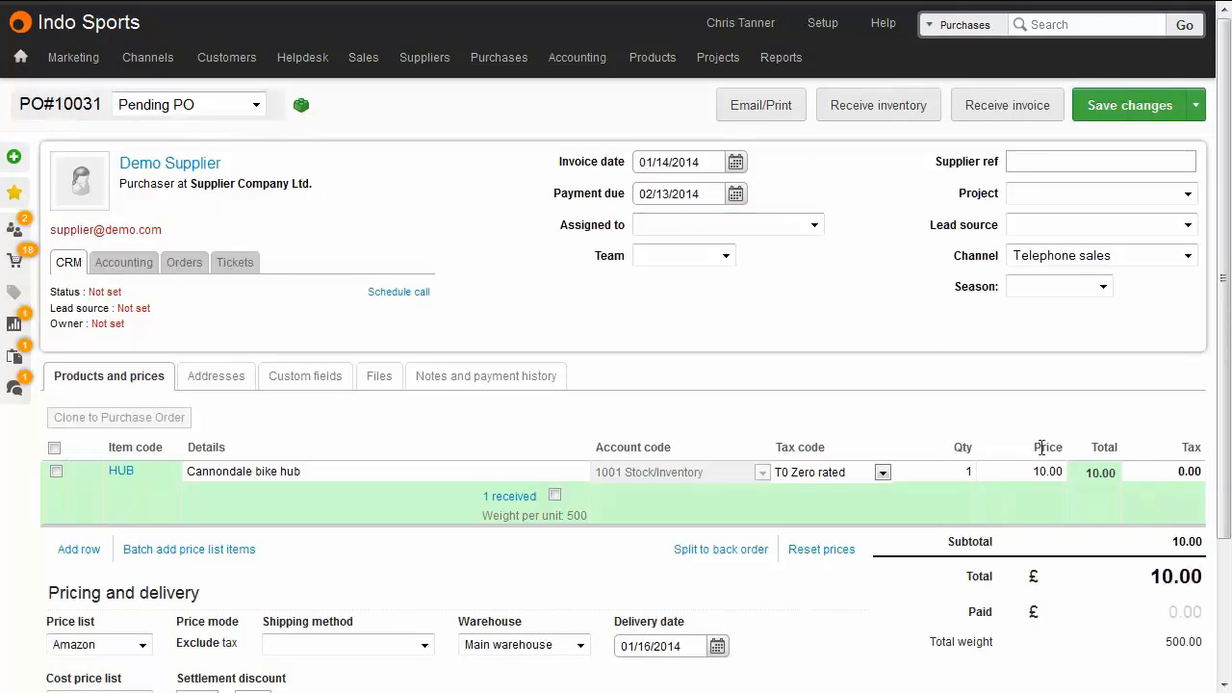
Set the Cannondale bike hub's price on the purchase order to 10.50 and save the order.
{"action": "left_click_drag", "start_coordinate": [1022, 473], "coordinate": [1085, 471]}
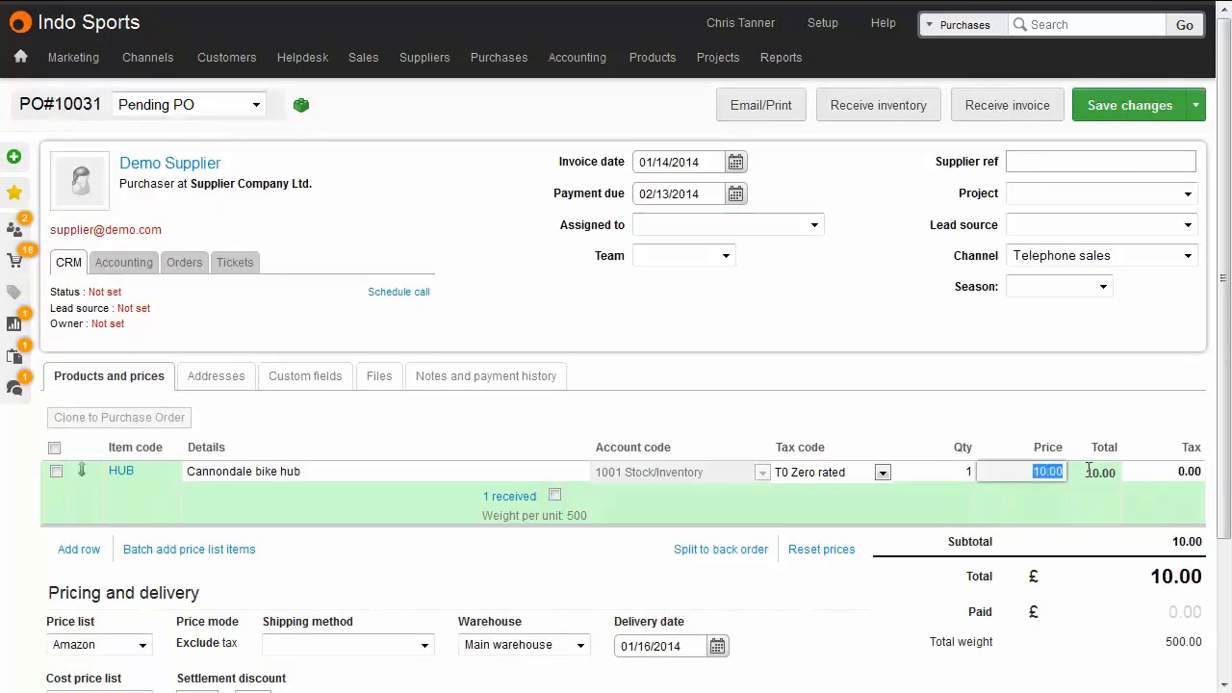
{"action": "type", "text": "10.50"}
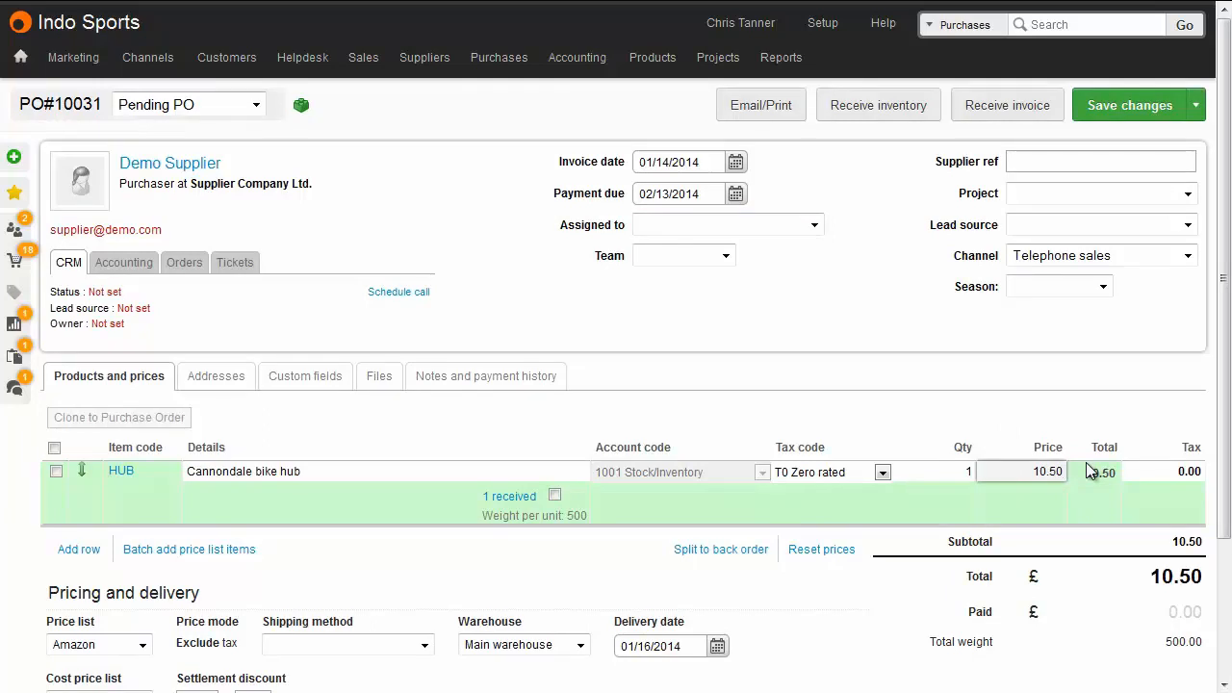
{"action": "left_click", "coordinate": [1114, 112]}
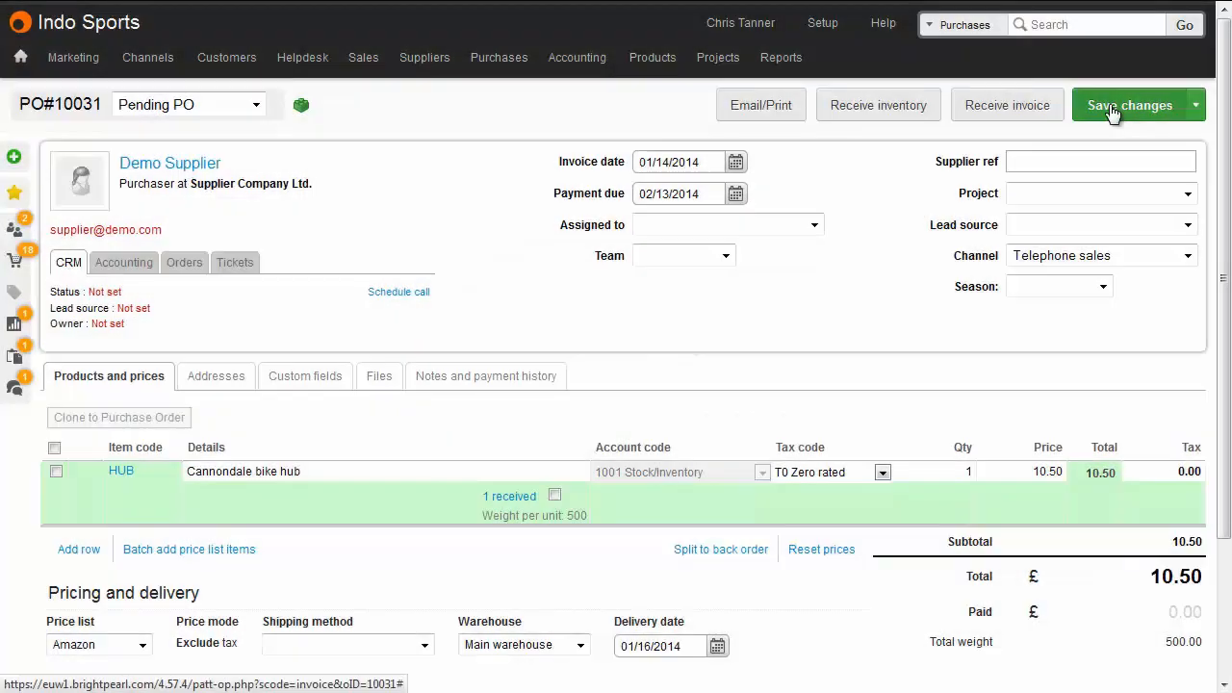
Receive the supplier's invoice for the purchase order with the invoice reference rt5e6yfc6y.
{"action": "left_click", "coordinate": [1041, 108]}
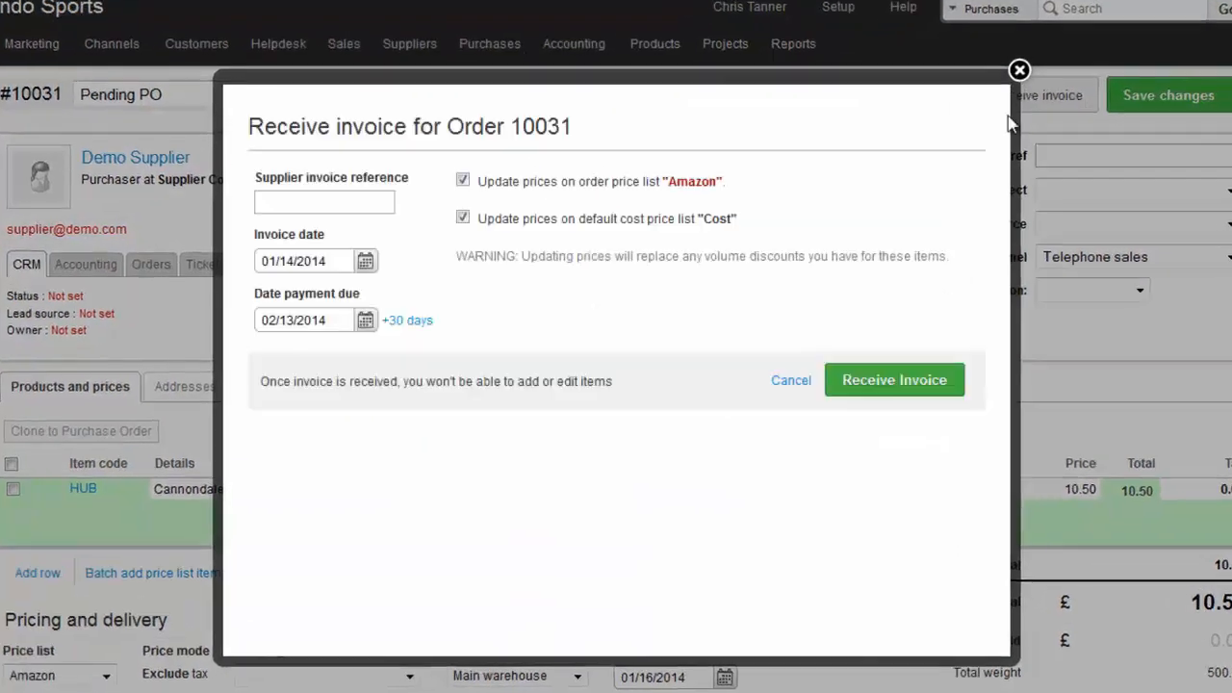
{"action": "left_click", "coordinate": [396, 187]}
{"action": "type", "text": "rt5e6yfc6y"}
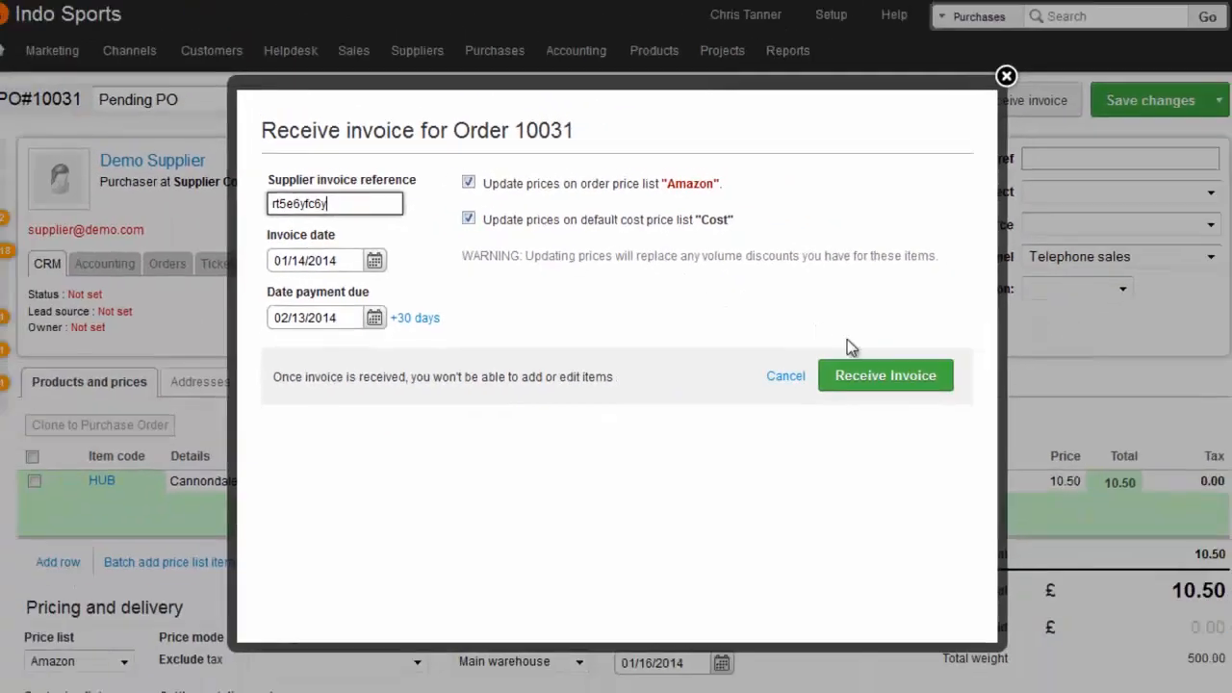
{"action": "left_click", "coordinate": [883, 376]}
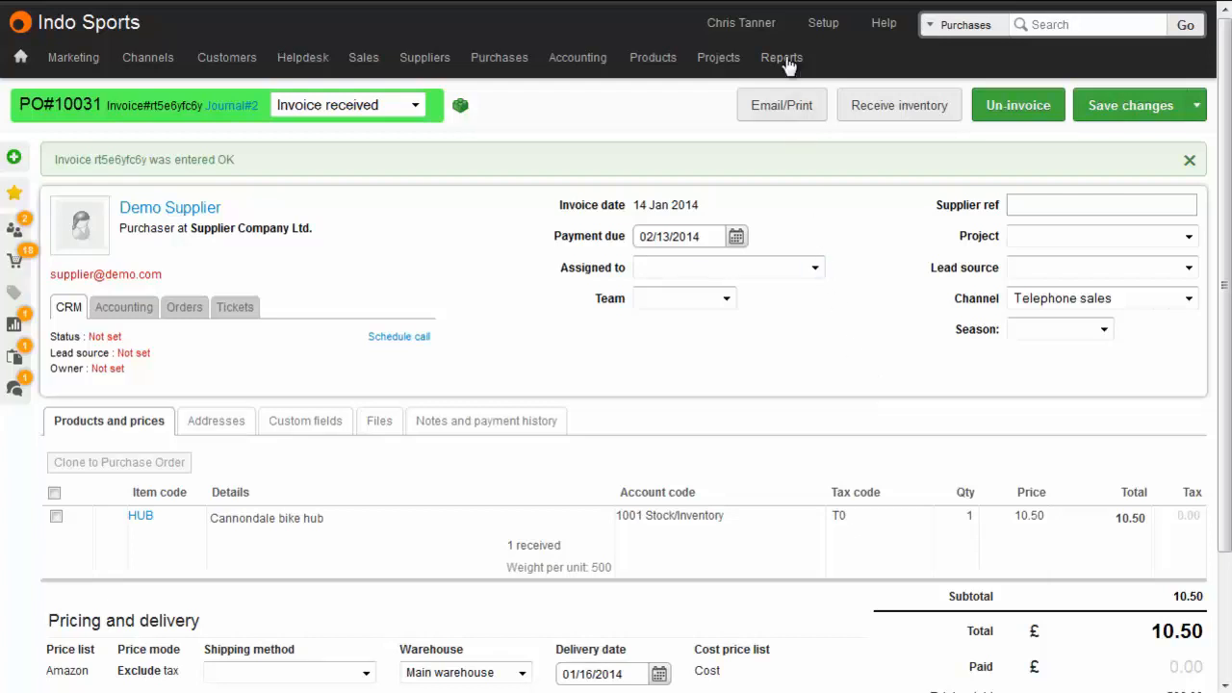
Review the purchase invoice's effect on the General Ledger, Balance Sheet and Profit & Loss reports.
{"action": "left_click", "coordinate": [797, 123]}
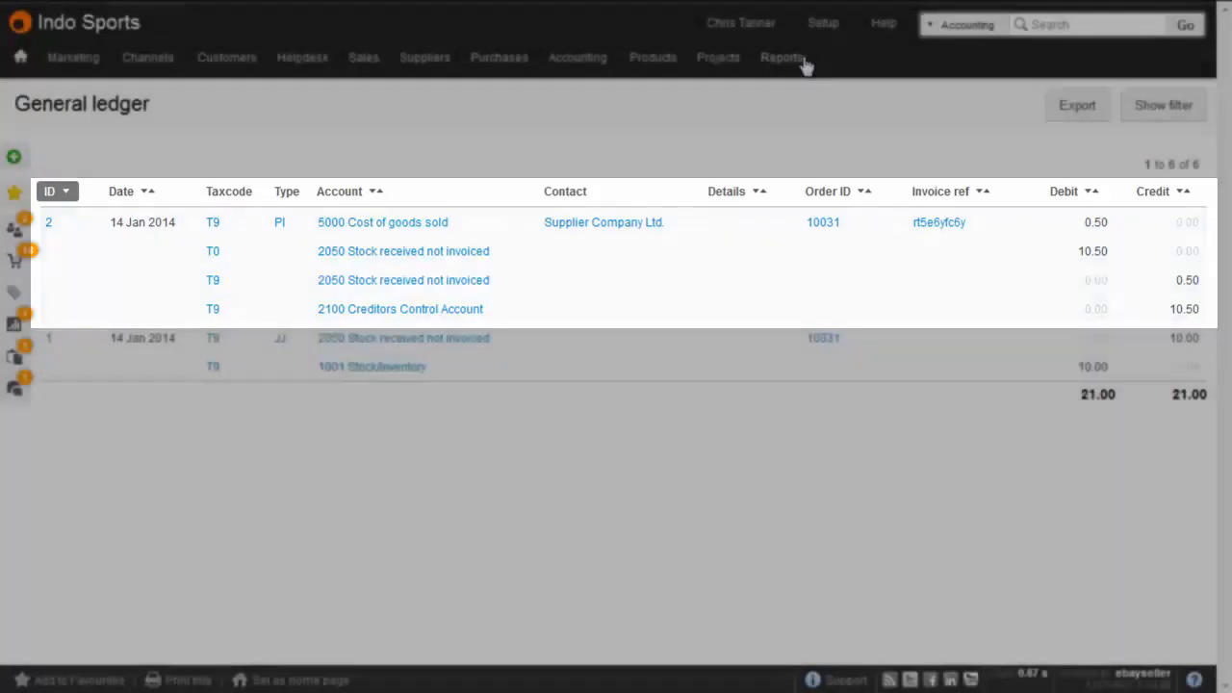
{"action": "mouse_move", "coordinate": [799, 66]}
{"action": "left_click", "coordinate": [821, 168]}
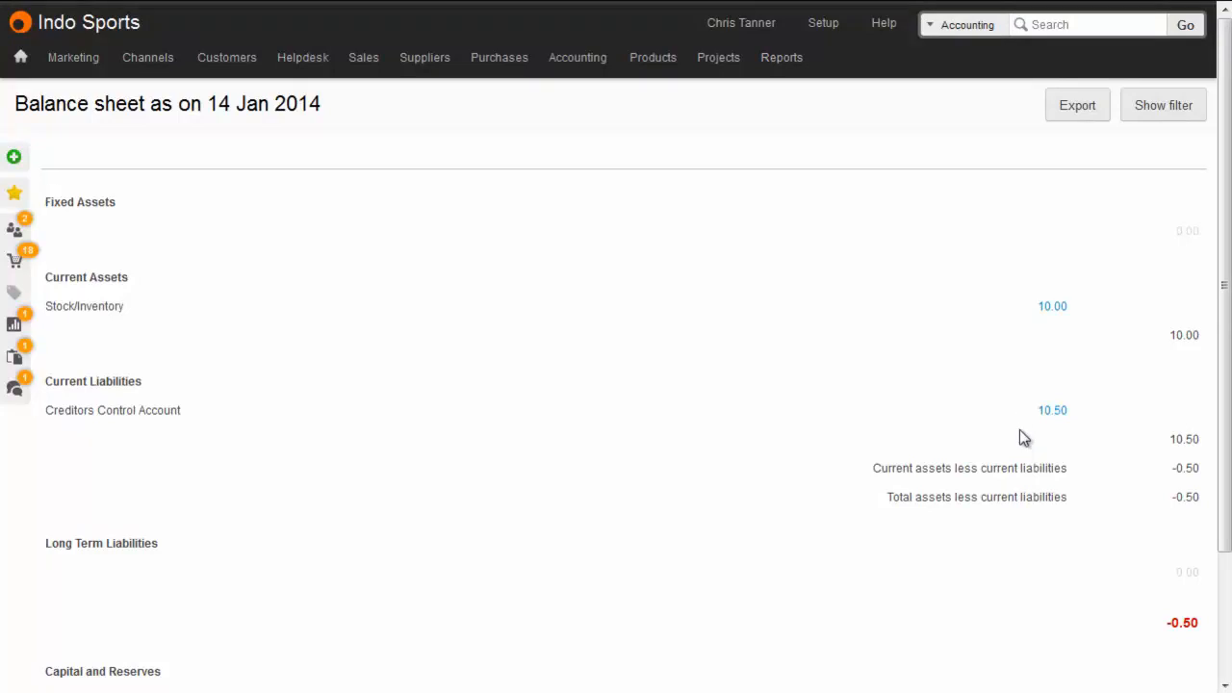
{"action": "mouse_move", "coordinate": [804, 69]}
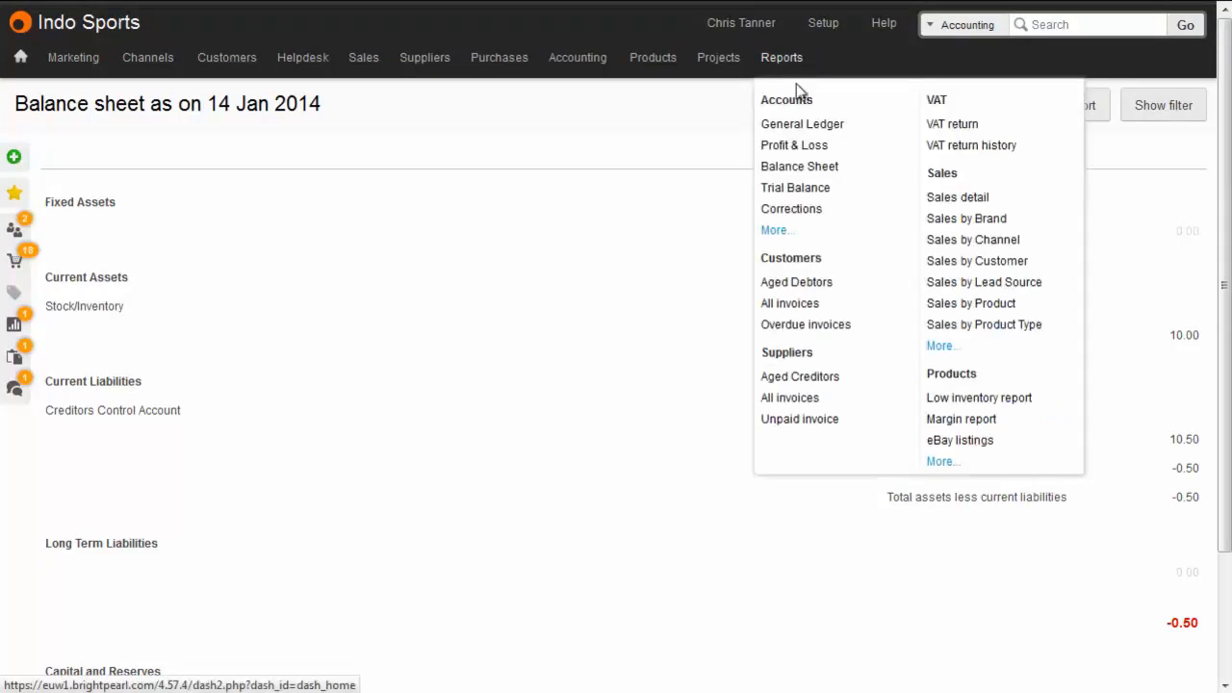
{"action": "left_click", "coordinate": [811, 144]}
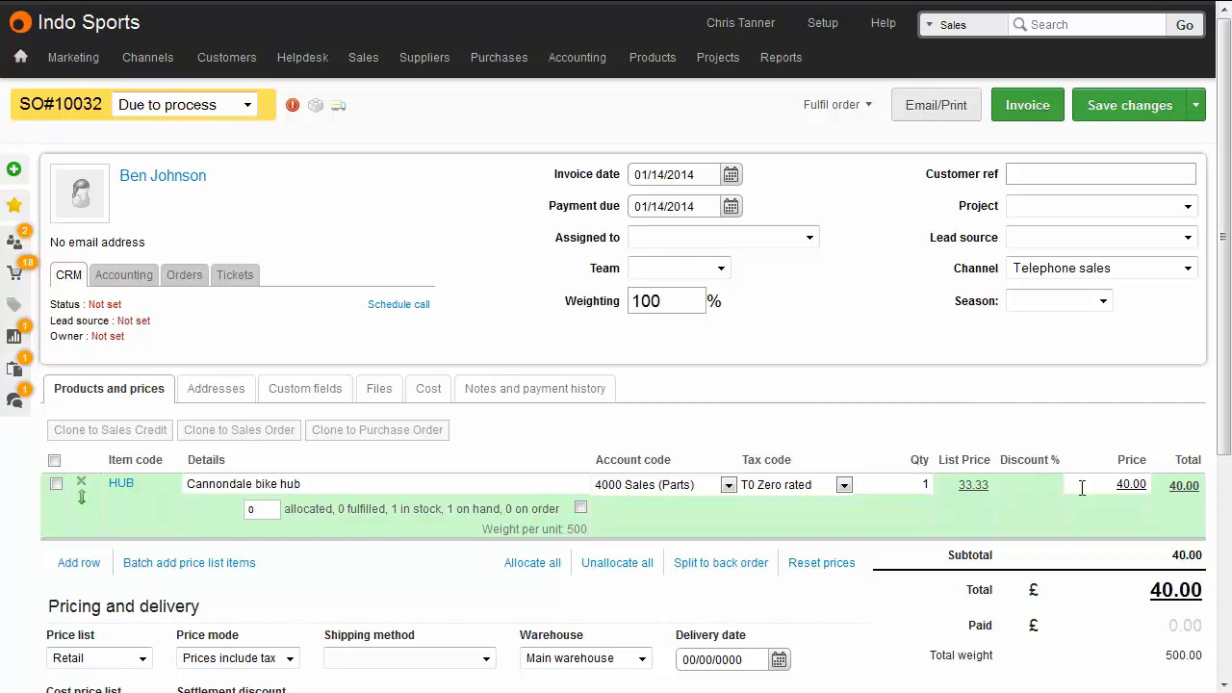
Fulfil the bike hub sales order, mark it as shipped, and invoice it.
{"action": "left_click", "coordinate": [834, 105]}
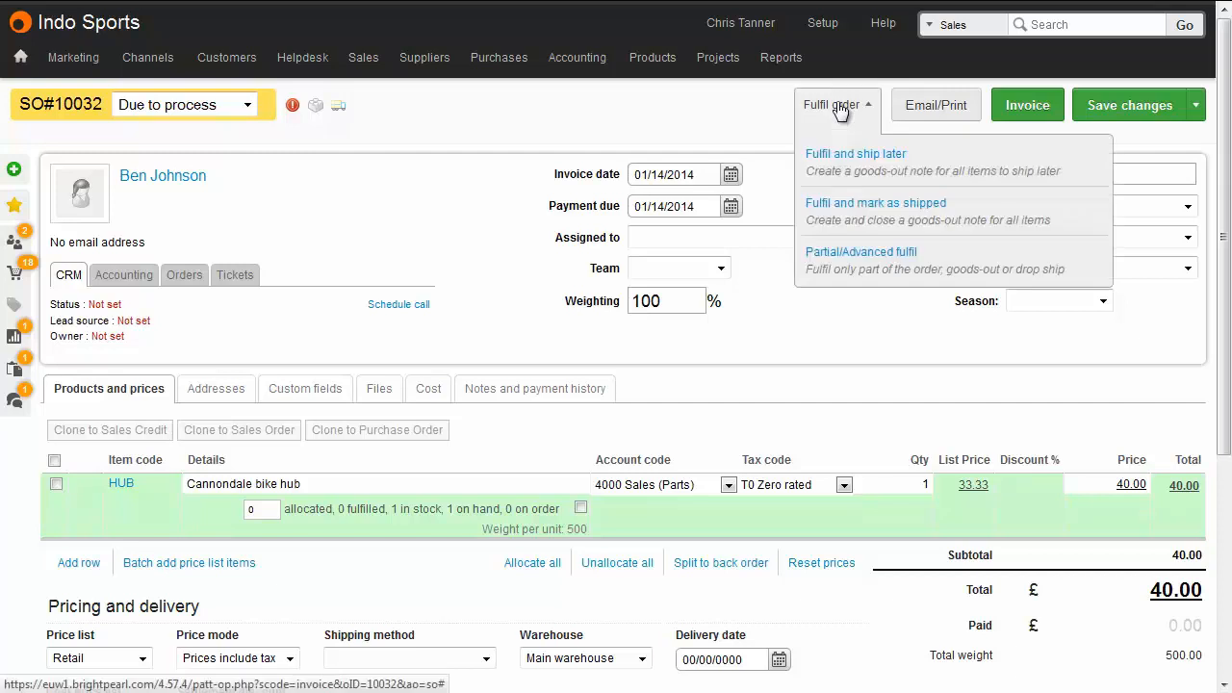
{"action": "left_click", "coordinate": [846, 206]}
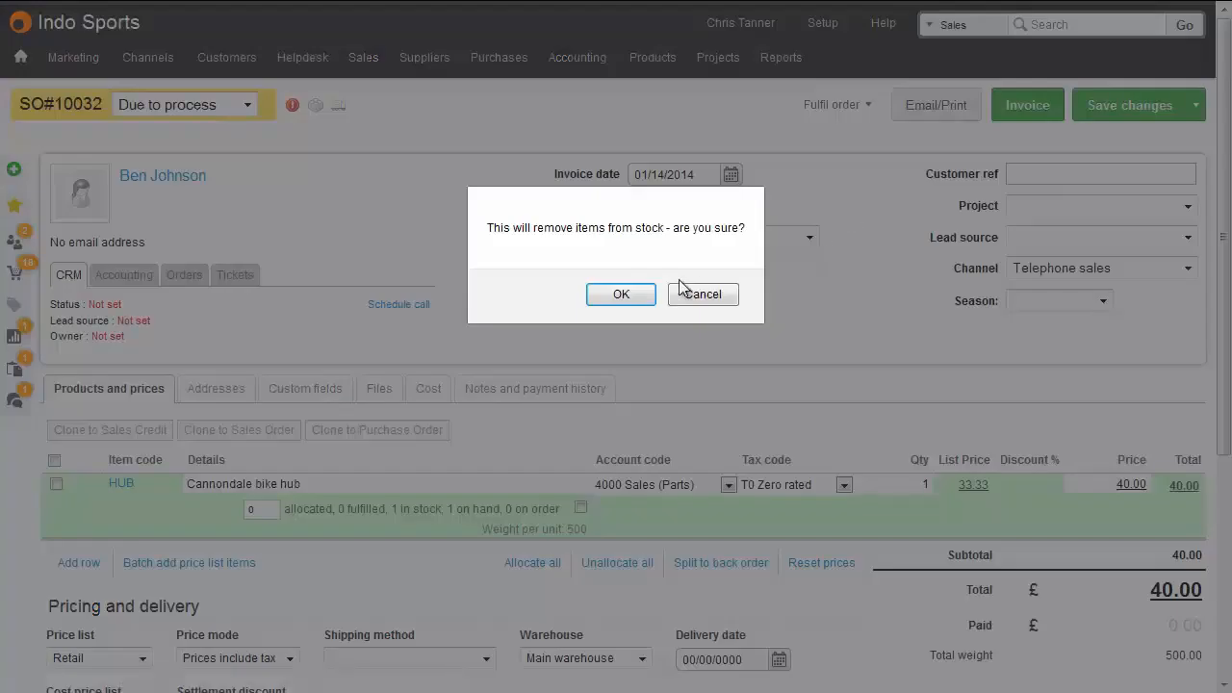
{"action": "left_click", "coordinate": [625, 292]}
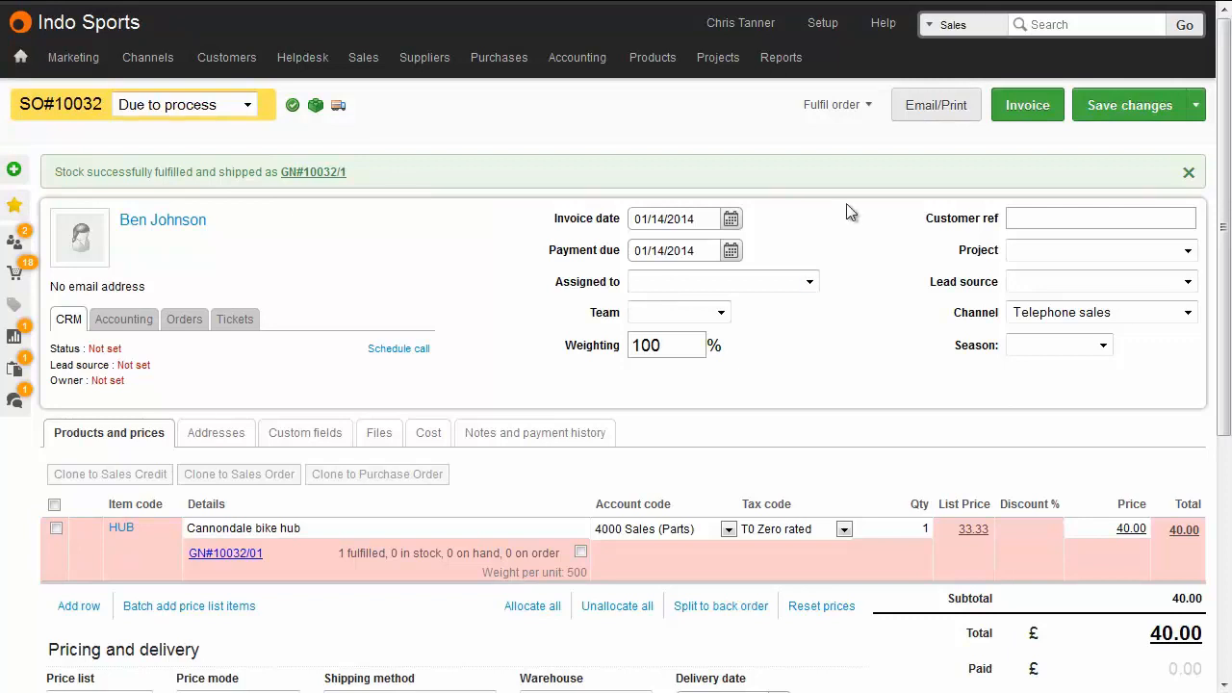
{"action": "left_click", "coordinate": [1028, 106]}
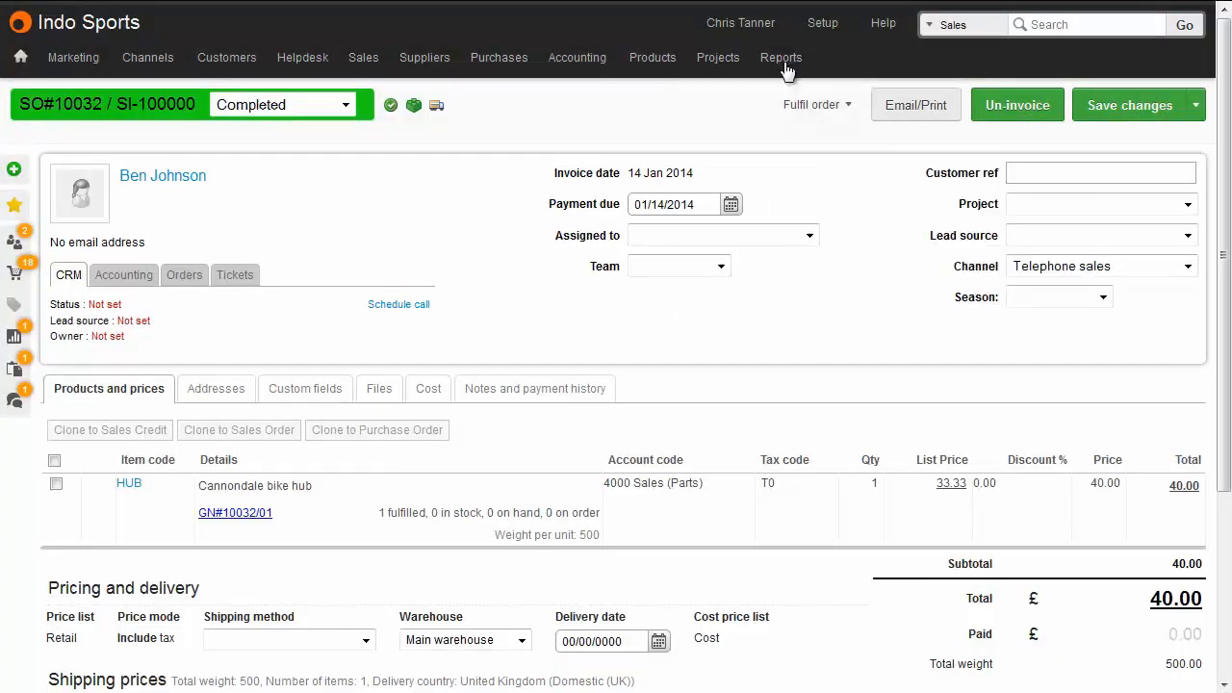
Check the invoiced sale's postings in the General Ledger, Profit & Loss and Balance Sheet reports.
{"action": "mouse_move", "coordinate": [785, 60]}
{"action": "left_click", "coordinate": [799, 123]}
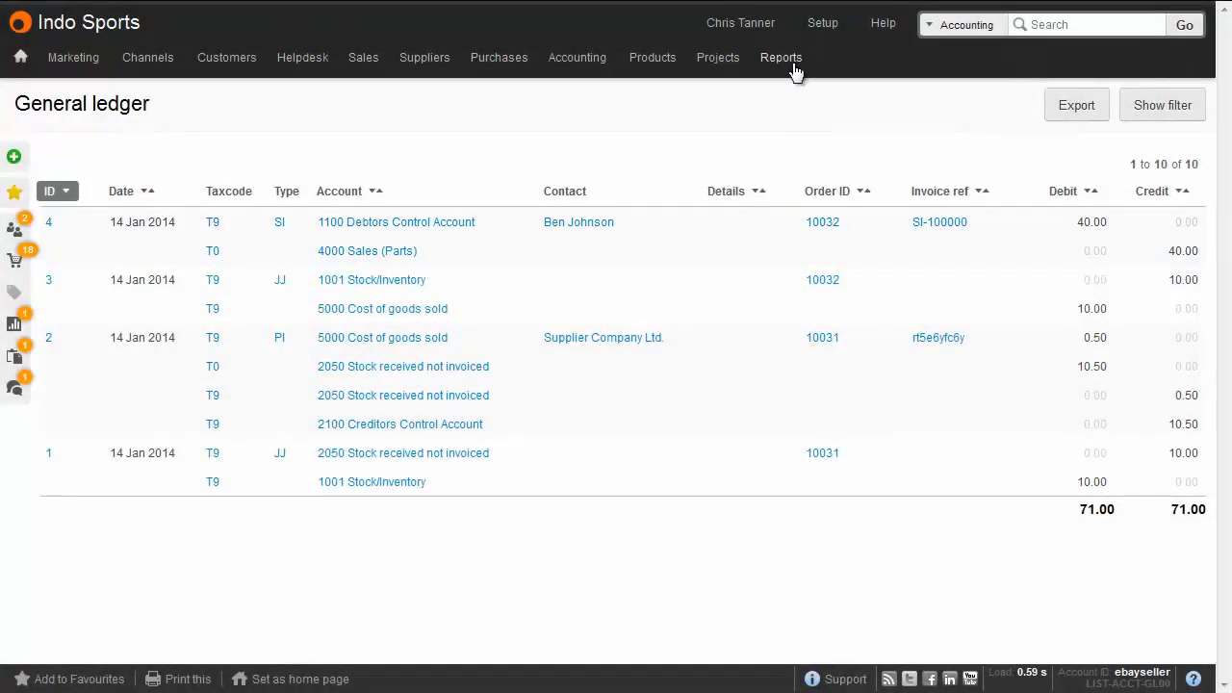
{"action": "mouse_move", "coordinate": [794, 78]}
{"action": "left_click", "coordinate": [793, 144]}
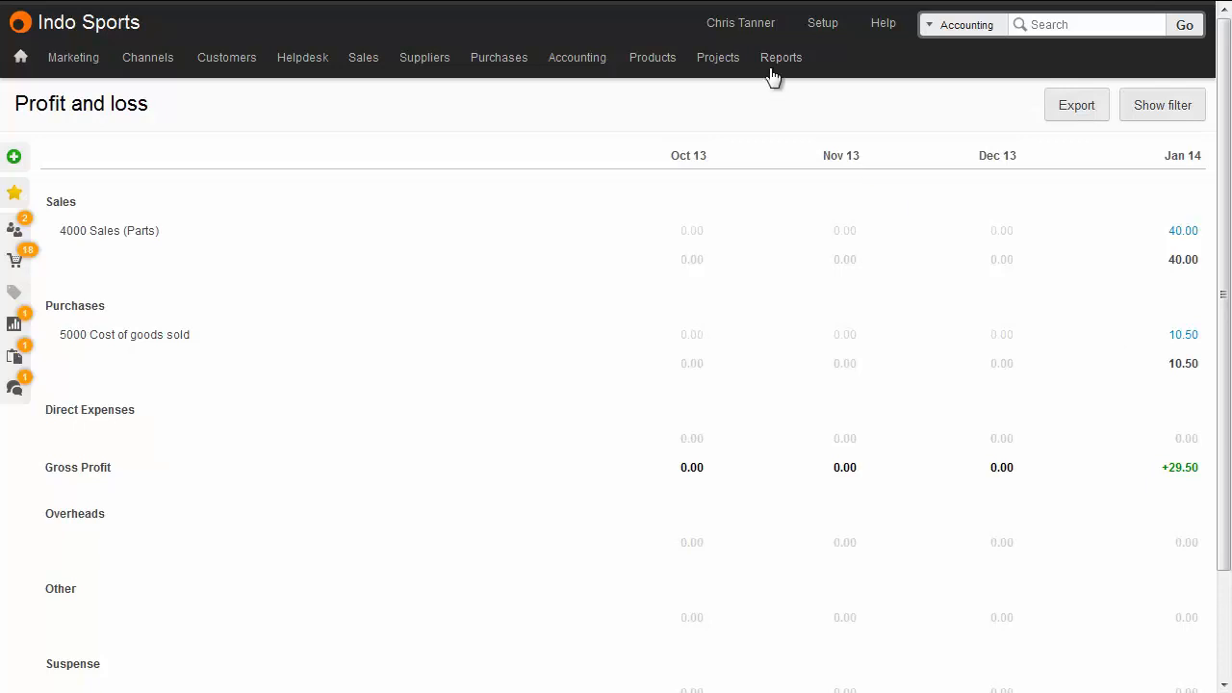
{"action": "mouse_move", "coordinate": [770, 74]}
{"action": "left_click", "coordinate": [786, 164]}
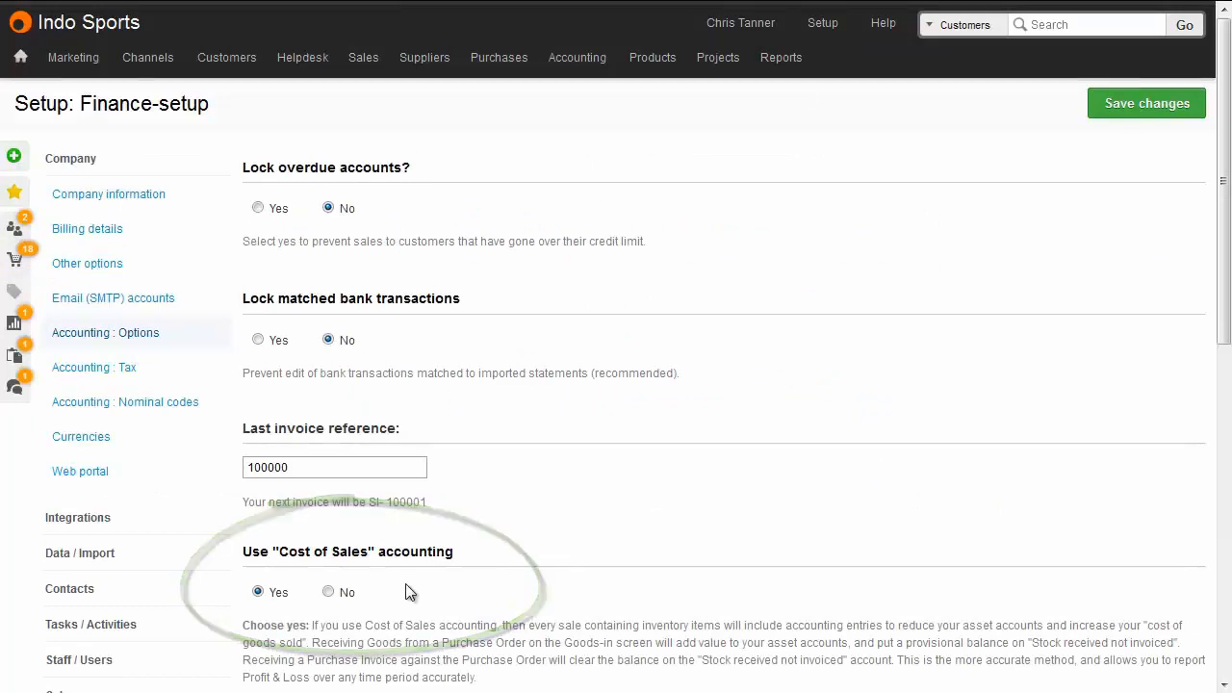
Read the explanation of the "Use Cost of Sales accounting" setting in the company's accounting options.
{"action": "scroll", "coordinate": [406, 585], "scroll_direction": "down", "scroll_amount": 2}
{"action": "scroll", "coordinate": [405, 583], "scroll_direction": "down", "scroll_amount": 1}
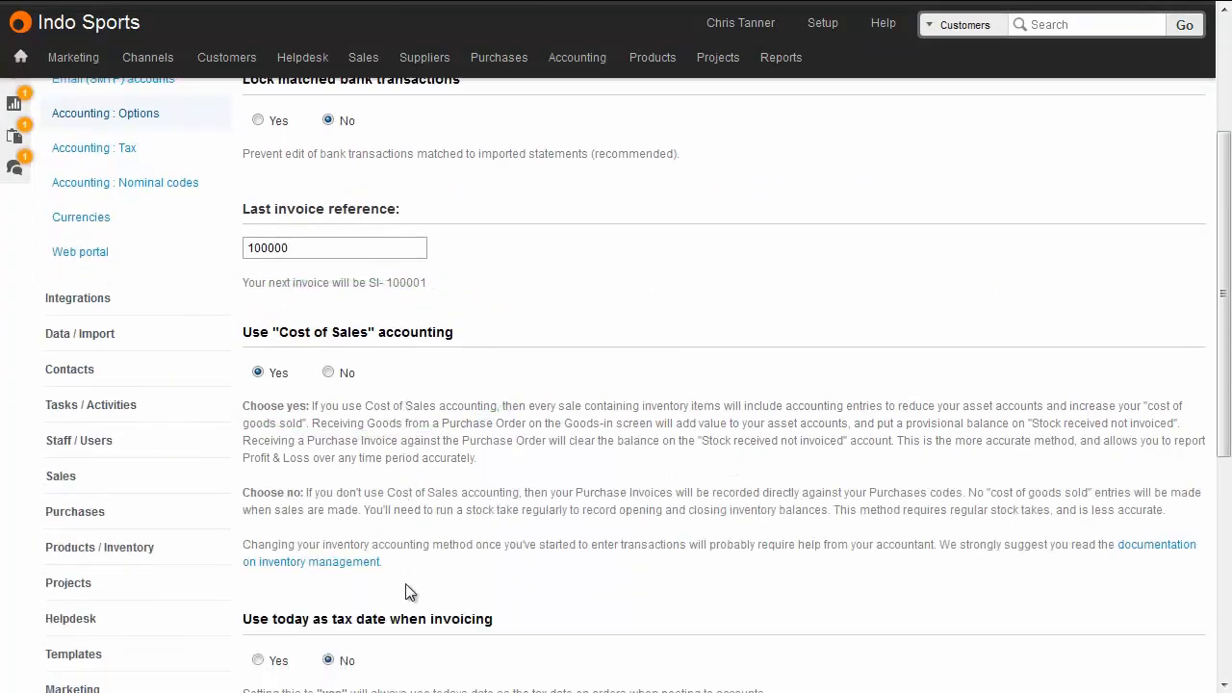